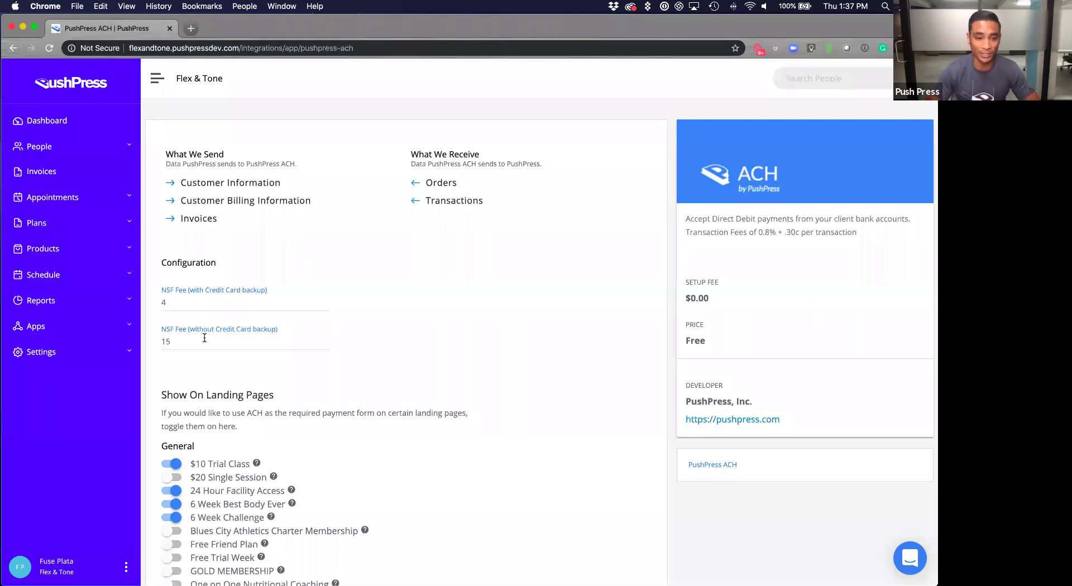
Change the NSF fee with credit card backup from 4 to 5, leaving the no-backup fee at 15.
{"action": "left_click_drag", "start_coordinate": [172, 302], "coordinate": [148, 301]}
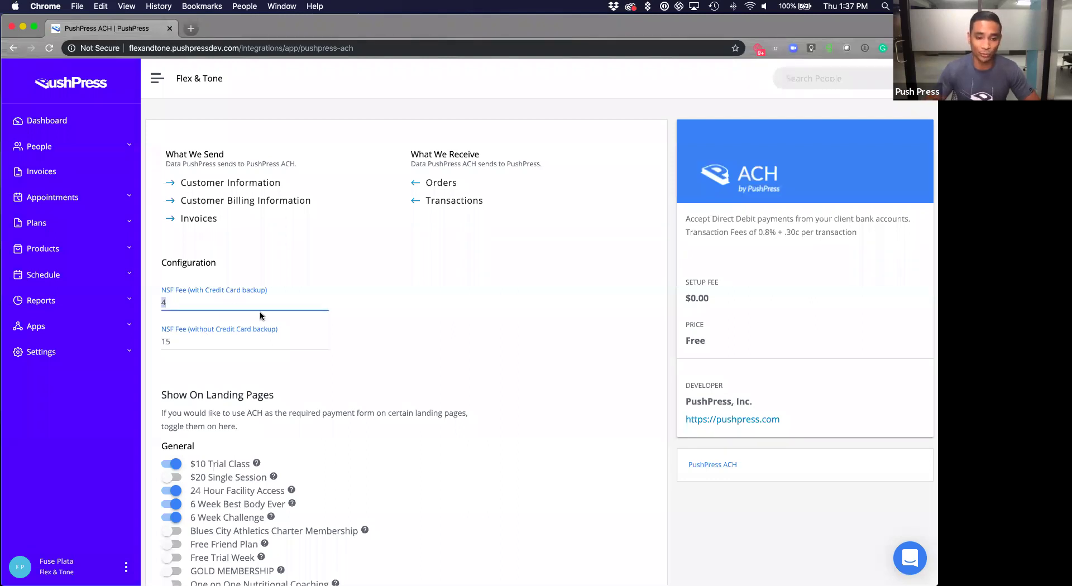
{"action": "left_click", "coordinate": [189, 302]}
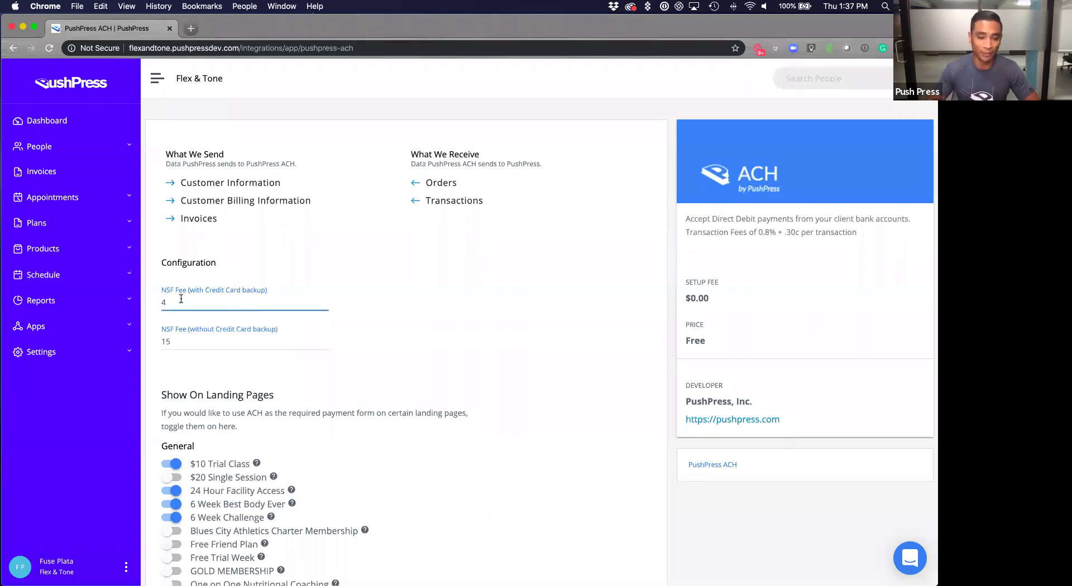
{"action": "key", "text": "BackSpace"}
{"action": "type", "text": "5"}
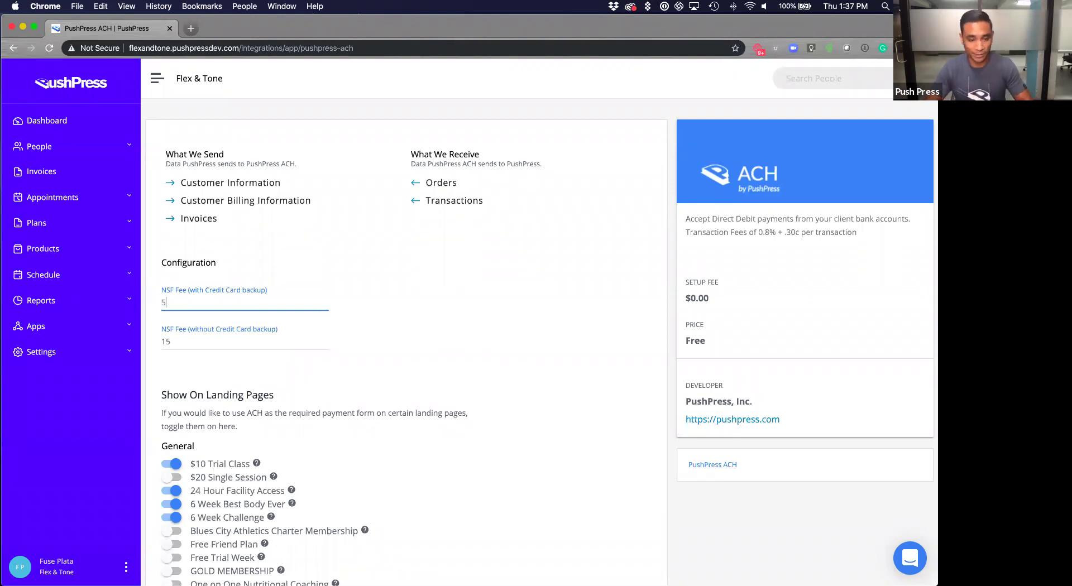
{"action": "key", "text": "Tab"}
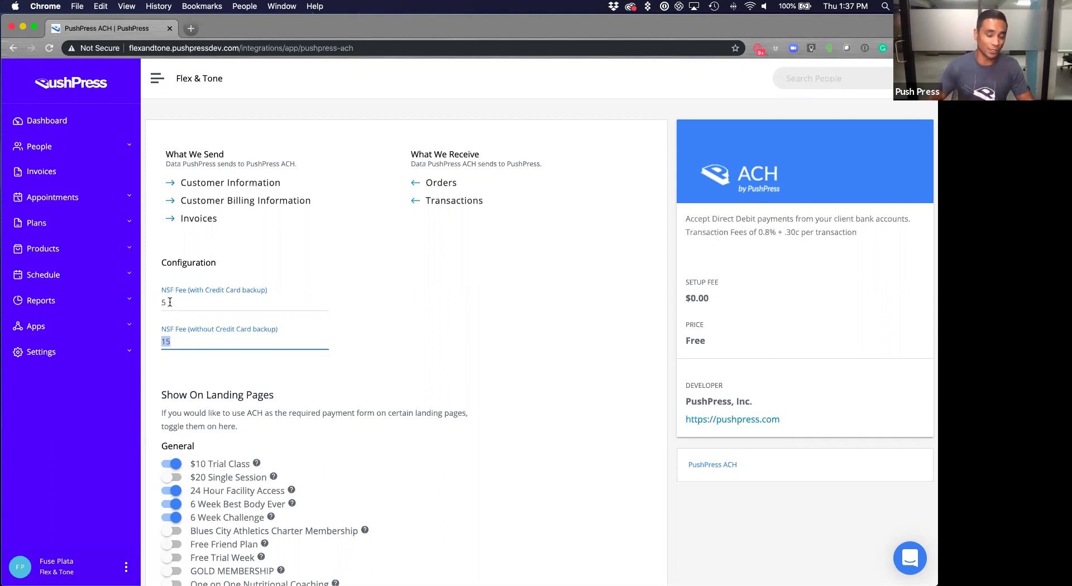
{"action": "left_click", "coordinate": [170, 302]}
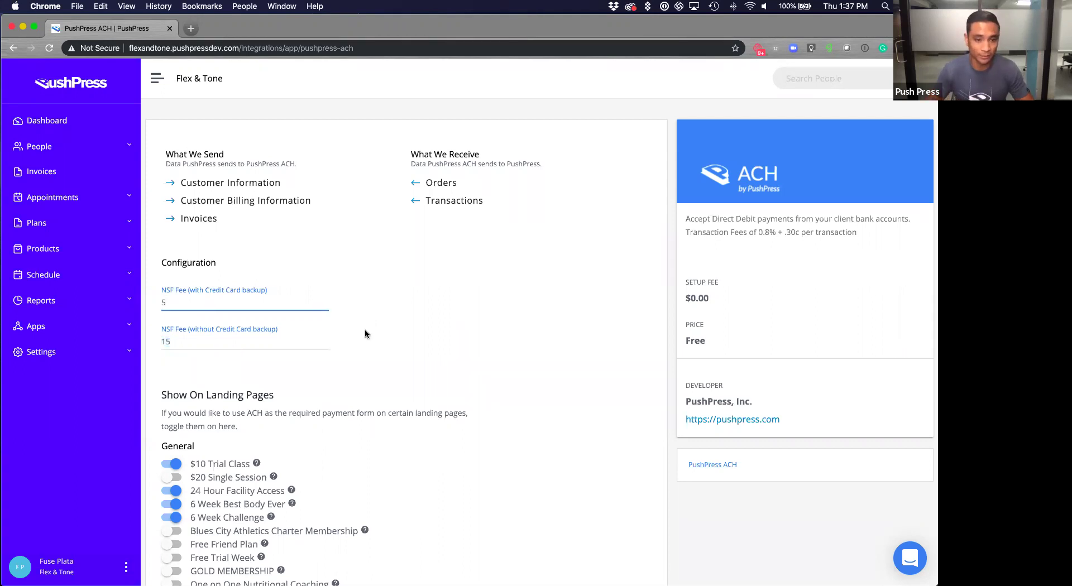
{"action": "scroll", "coordinate": [364, 329], "scroll_direction": "down", "scroll_amount": 1}
Scroll past the Show On Landing Pages toggles and save the ACH configuration.
{"action": "scroll", "coordinate": [365, 334], "scroll_direction": "down", "scroll_amount": 1}
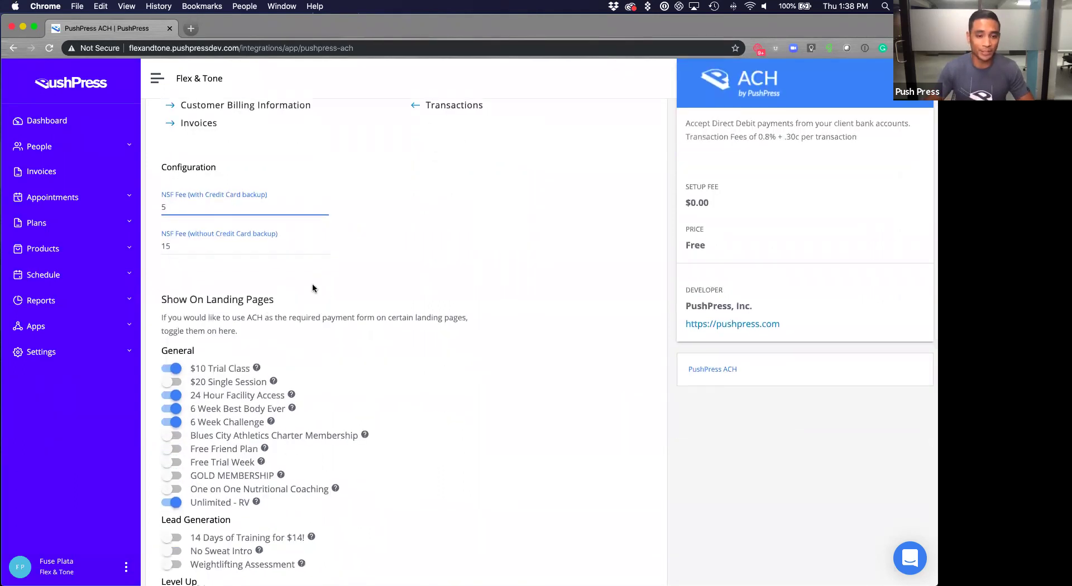
{"action": "scroll", "coordinate": [313, 302], "scroll_direction": "down", "scroll_amount": 2}
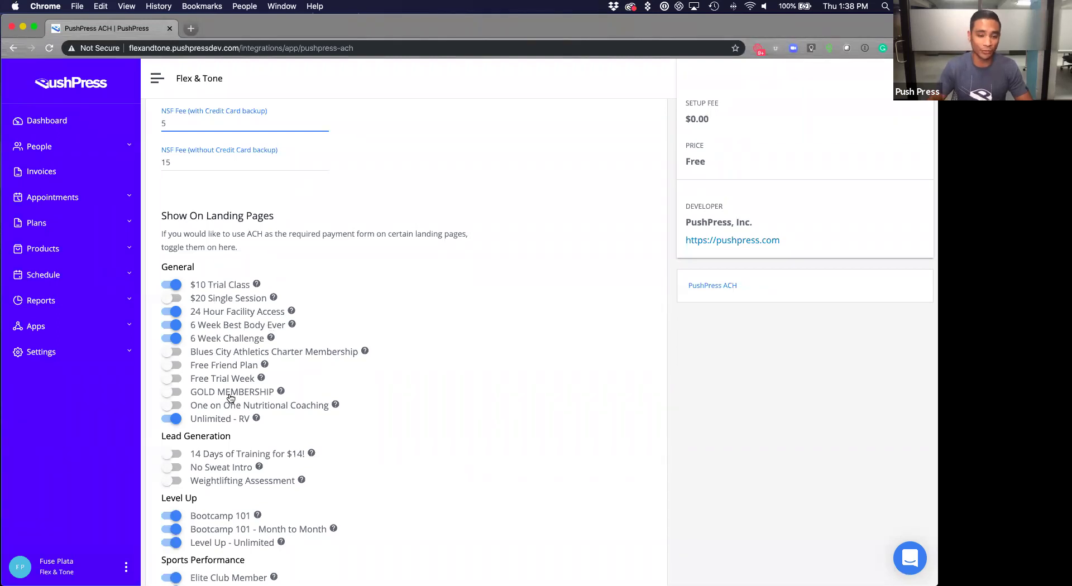
{"action": "scroll", "coordinate": [195, 391], "scroll_direction": "down", "scroll_amount": 3}
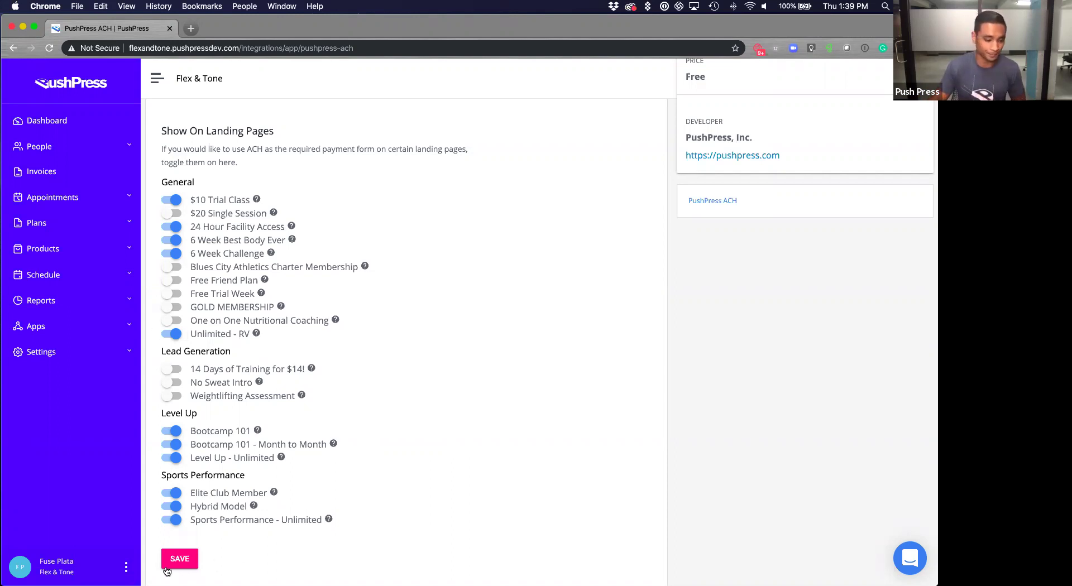
{"action": "left_click", "coordinate": [195, 559]}
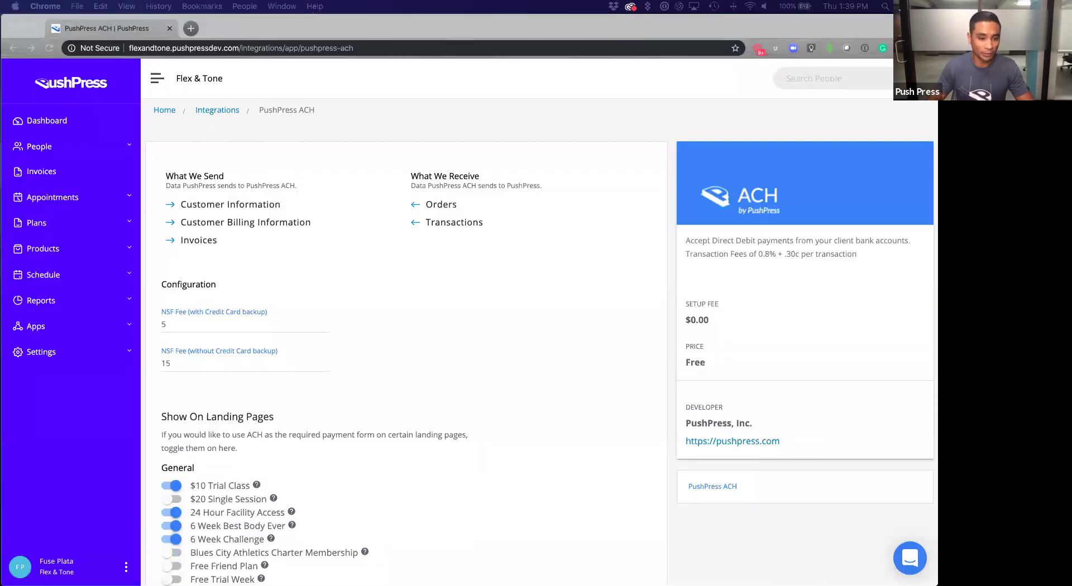
Open the ACH report from the Apps section of the sidebar.
{"action": "left_click", "coordinate": [96, 335]}
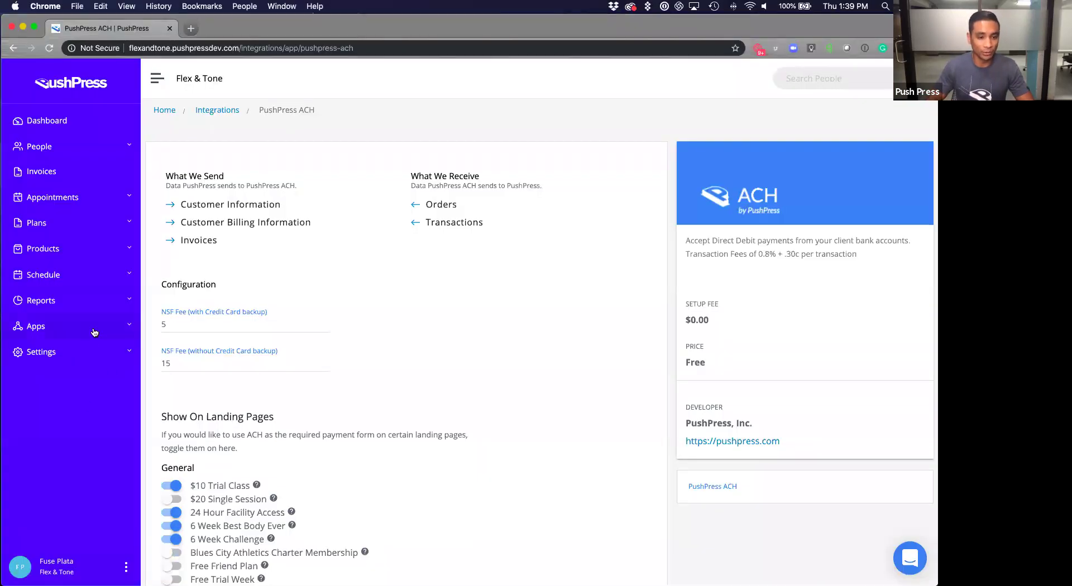
{"action": "left_click", "coordinate": [94, 330]}
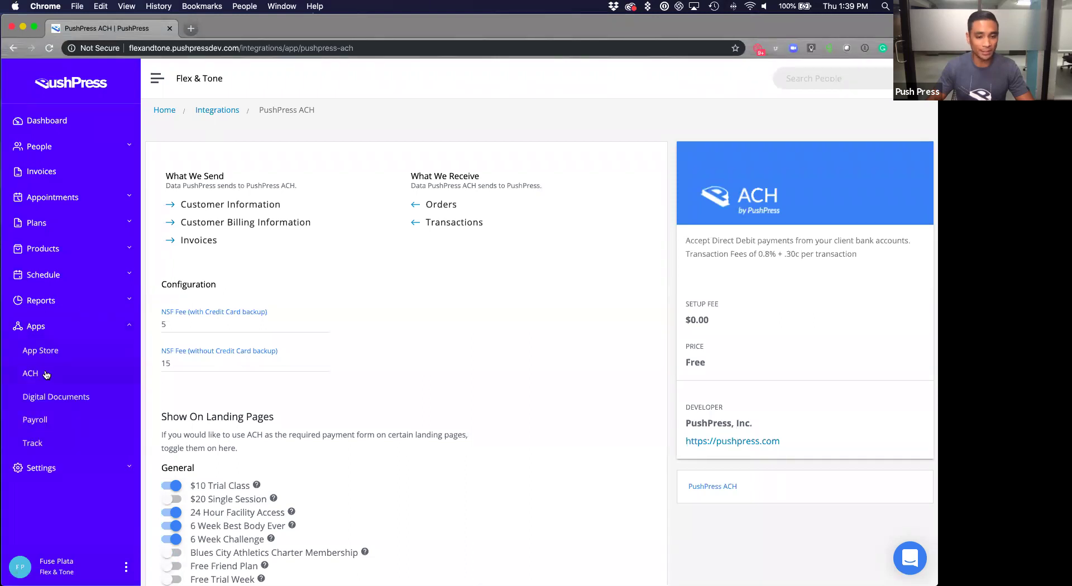
{"action": "left_click", "coordinate": [30, 373]}
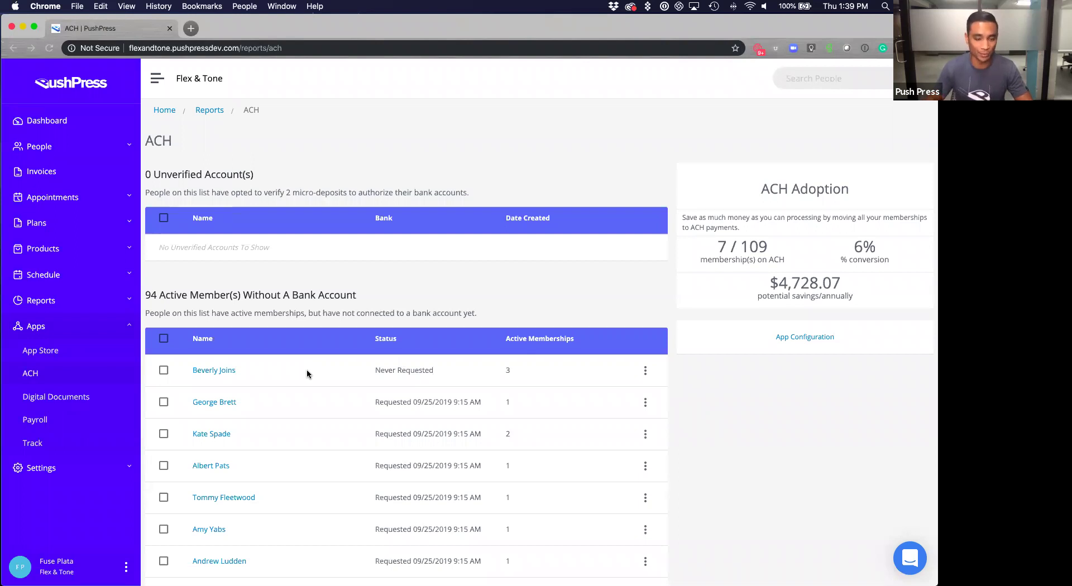
{"action": "scroll", "coordinate": [304, 369], "scroll_direction": "down", "scroll_amount": 1}
{"action": "scroll", "coordinate": [289, 369], "scroll_direction": "down", "scroll_amount": 5}
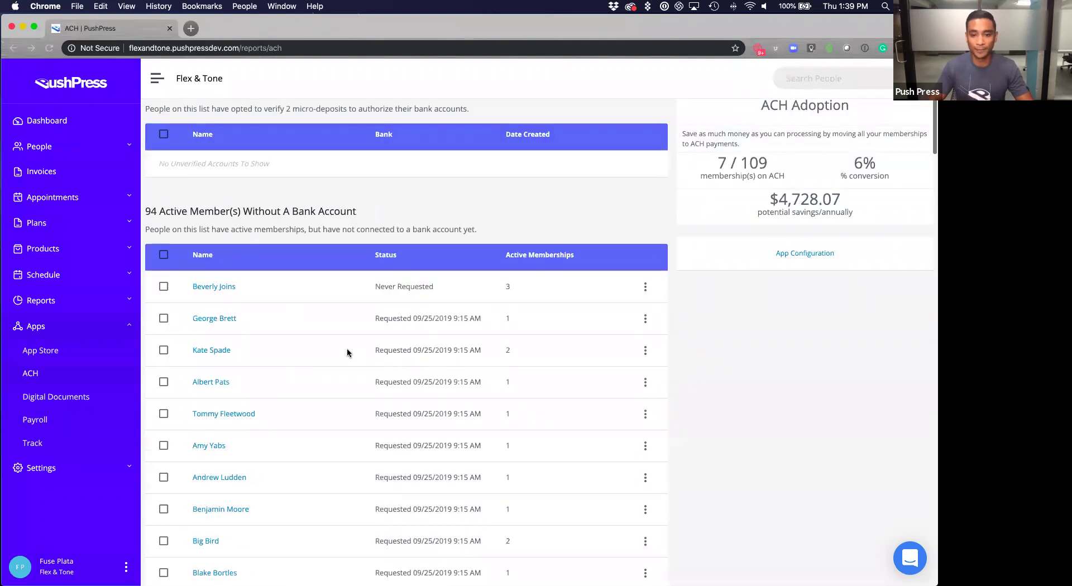
{"action": "scroll", "coordinate": [326, 338], "scroll_direction": "up", "scroll_amount": 4}
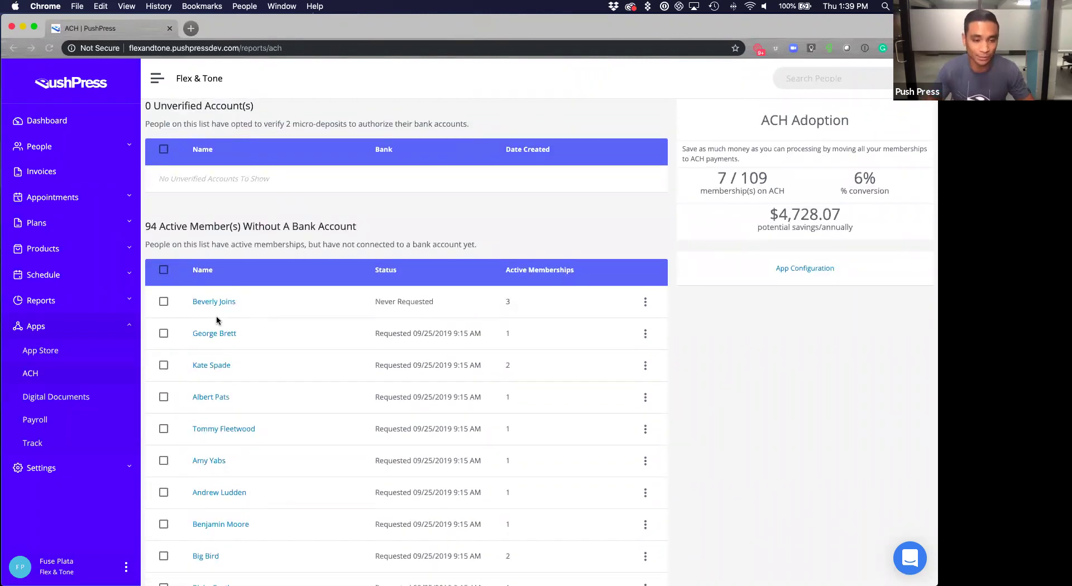
Check all active members without a bank account and send them the bank connection email.
{"action": "left_click", "coordinate": [164, 272]}
{"action": "scroll", "coordinate": [280, 360], "scroll_direction": "down", "scroll_amount": 15}
{"action": "scroll", "coordinate": [279, 360], "scroll_direction": "down", "scroll_amount": 20}
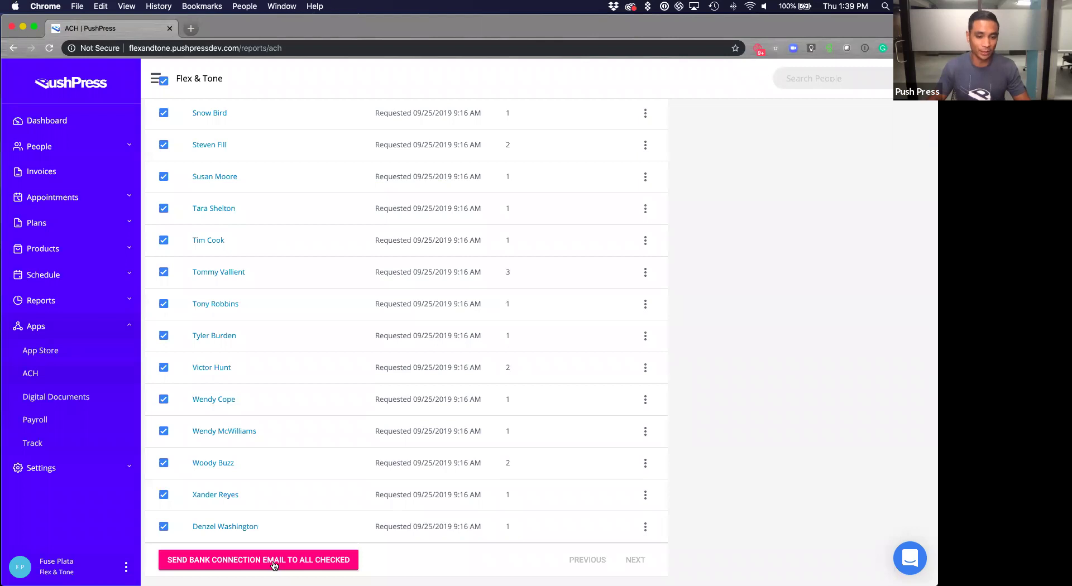
{"action": "left_click", "coordinate": [274, 565]}
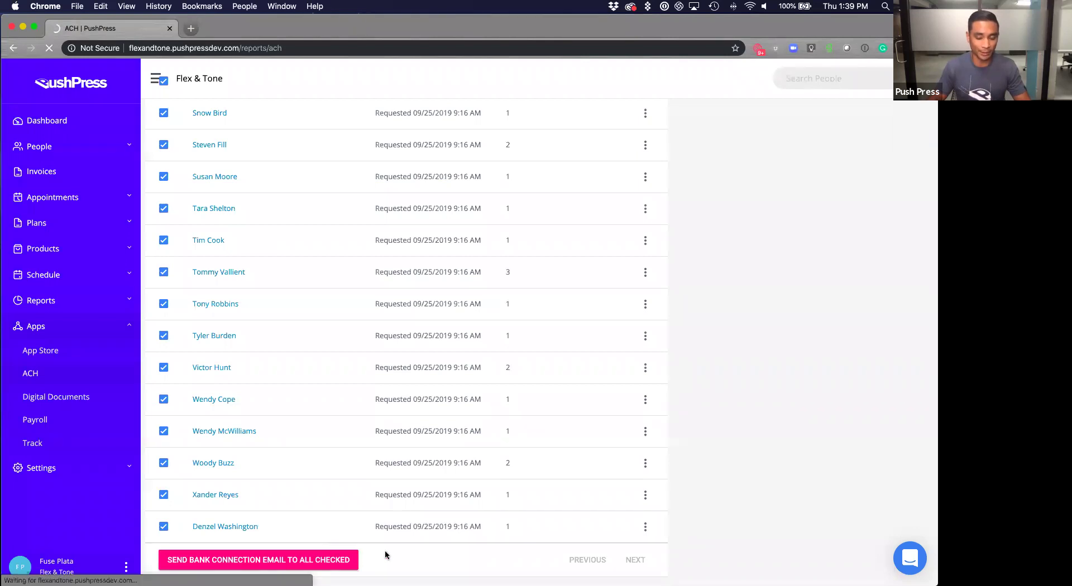
{"action": "scroll", "coordinate": [515, 500], "scroll_direction": "up", "scroll_amount": 15}
{"action": "scroll", "coordinate": [669, 461], "scroll_direction": "up", "scroll_amount": 1}
{"action": "scroll", "coordinate": [642, 474], "scroll_direction": "up", "scroll_amount": 4}
{"action": "scroll", "coordinate": [658, 467], "scroll_direction": "up", "scroll_amount": 15}
{"action": "scroll", "coordinate": [584, 453], "scroll_direction": "up", "scroll_amount": 10}
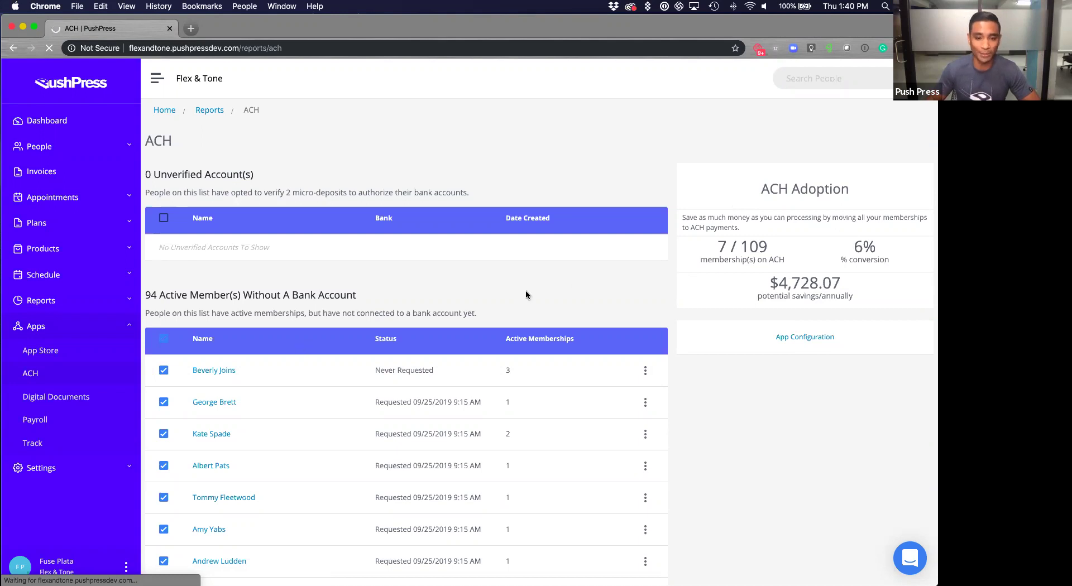
{"action": "mouse_move", "coordinate": [770, 288]}
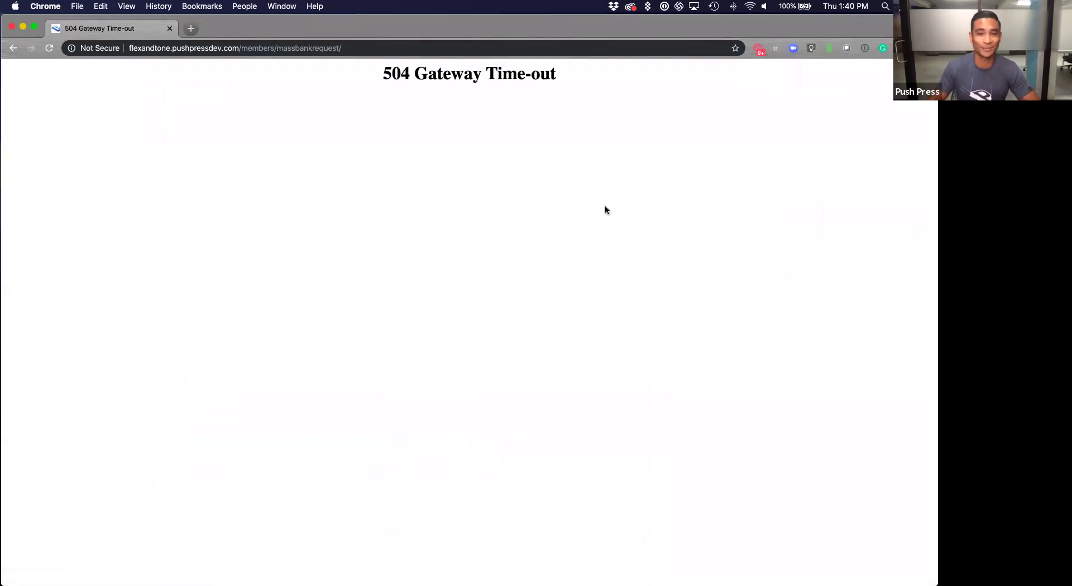
Return from the time-out page to the ACH report after reviewing the ACH conversion slides.
{"action": "left_click", "coordinate": [11, 48]}
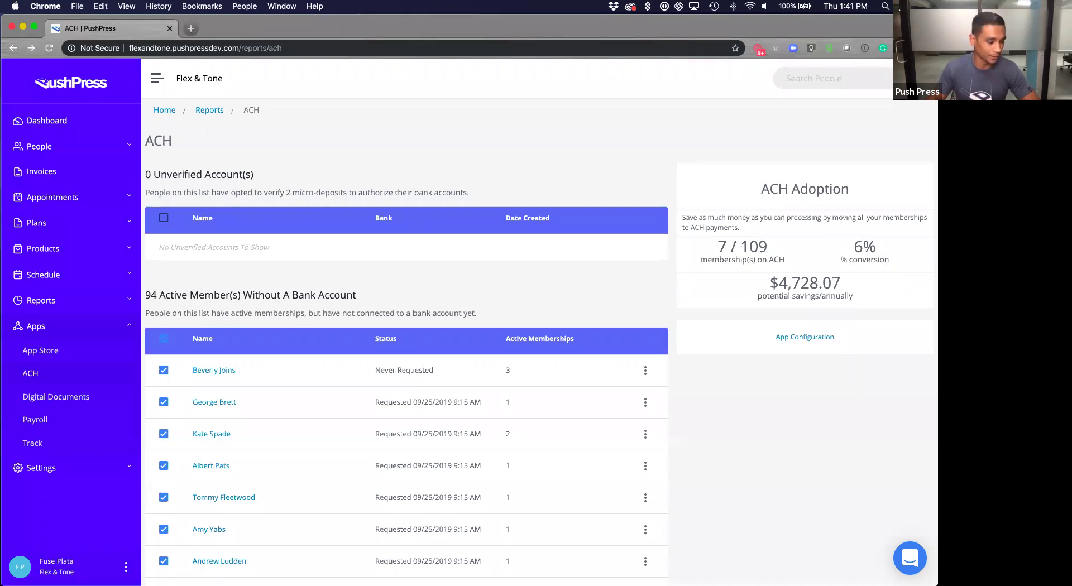
{"action": "key", "text": "alt+super+p"}
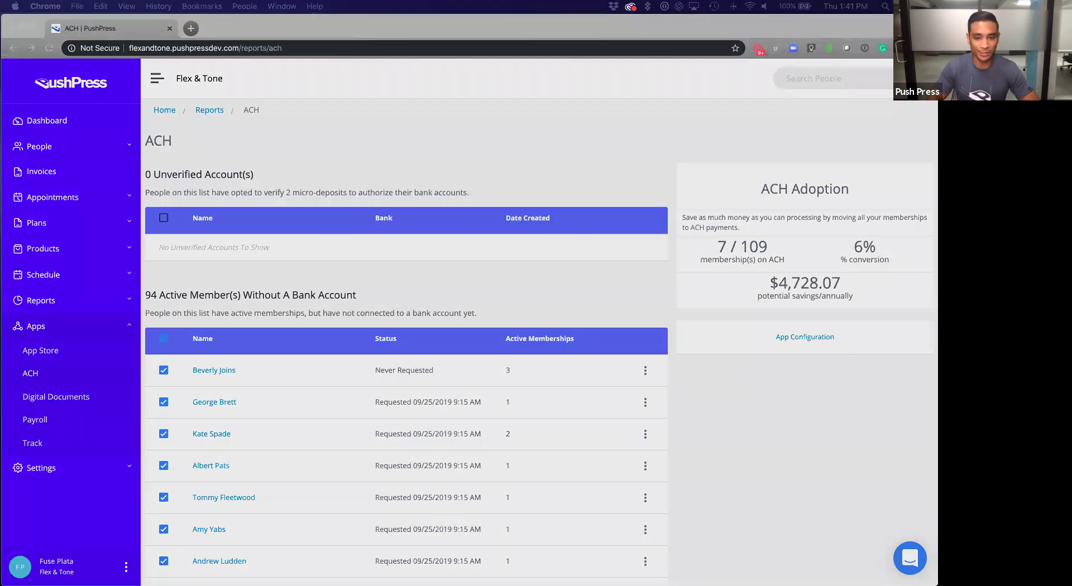
{"action": "key", "text": "Right"}
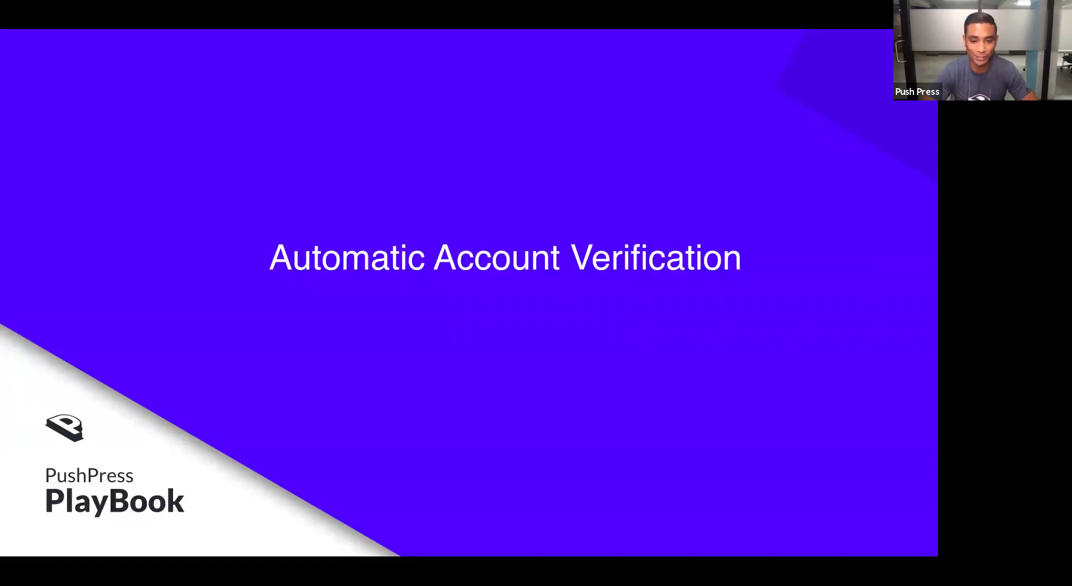
{"action": "key", "text": "Escape"}
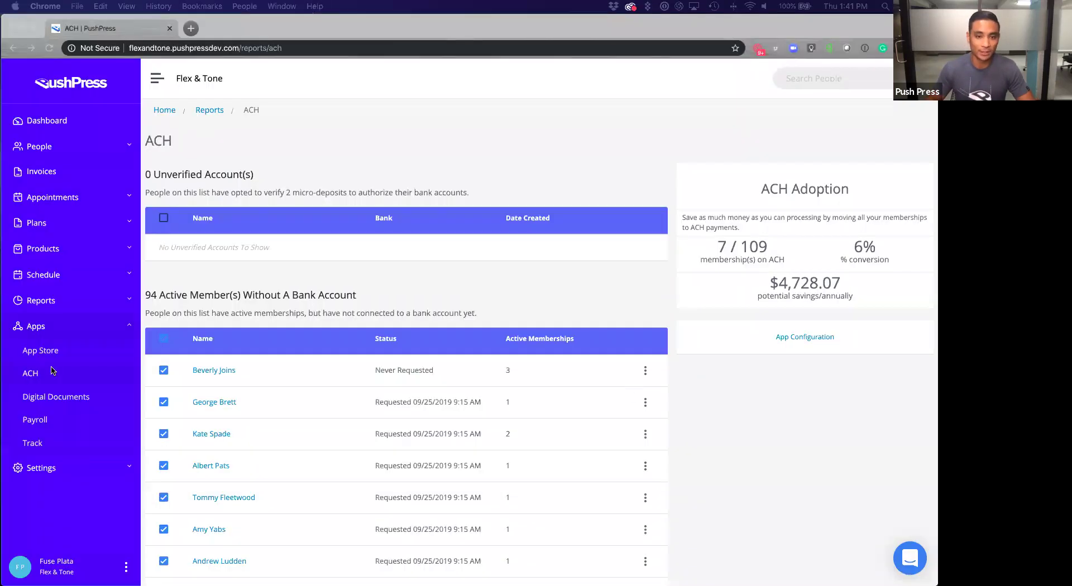
Open the 6 Week Challenge plan's info and launch its signup landing page.
{"action": "left_click", "coordinate": [67, 229]}
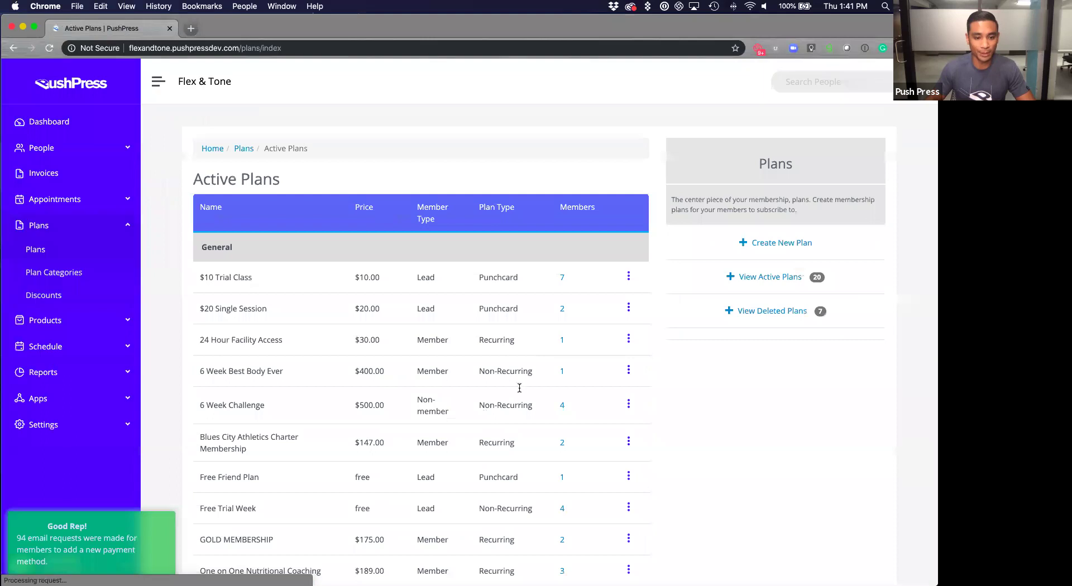
{"action": "scroll", "coordinate": [520, 388], "scroll_direction": "down", "scroll_amount": 2}
{"action": "left_click", "coordinate": [629, 356]}
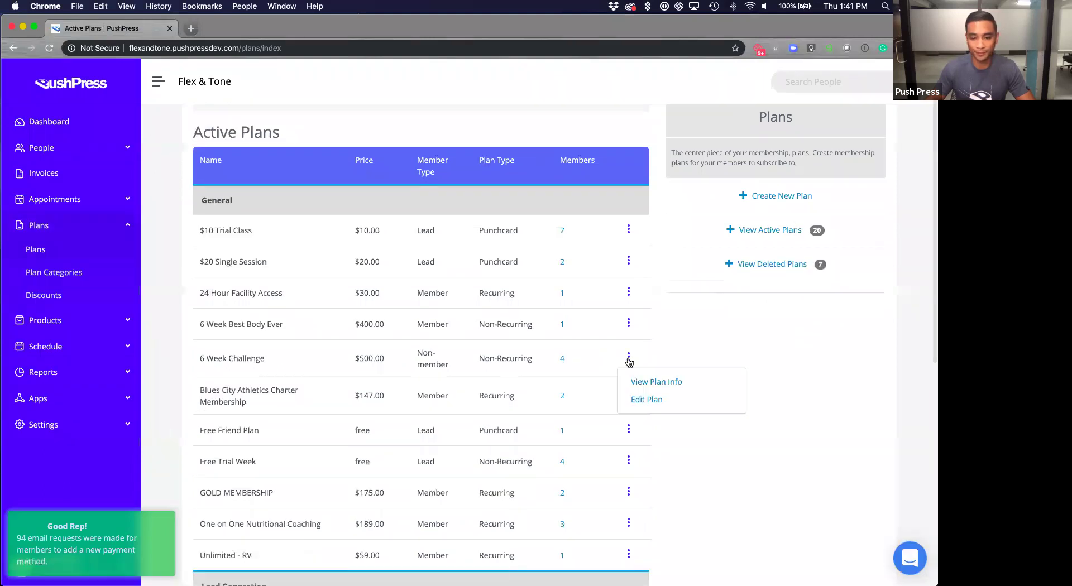
{"action": "left_click", "coordinate": [641, 383]}
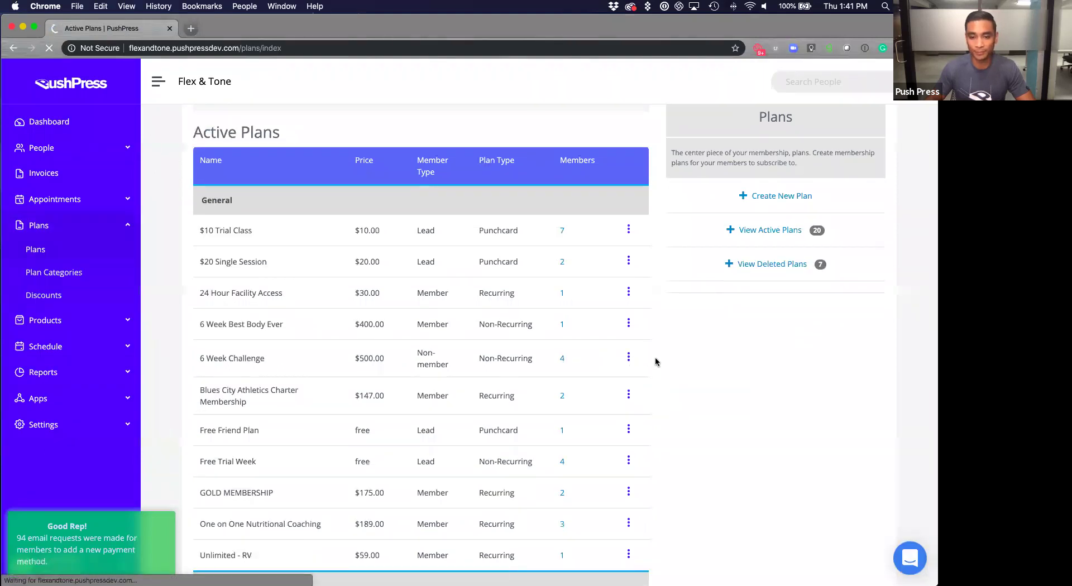
{"action": "left_click", "coordinate": [699, 378]}
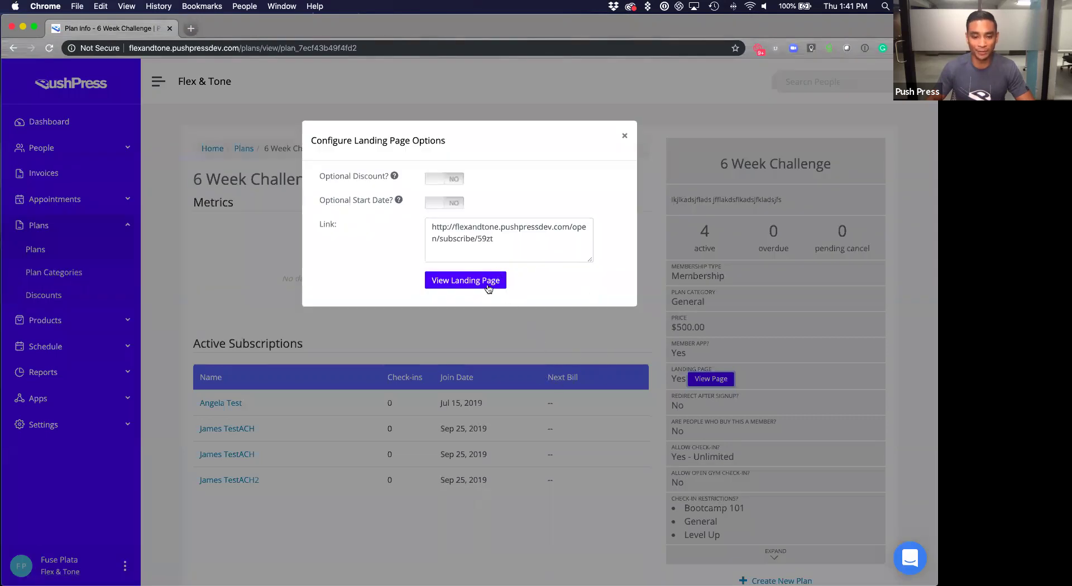
{"action": "left_click", "coordinate": [490, 283]}
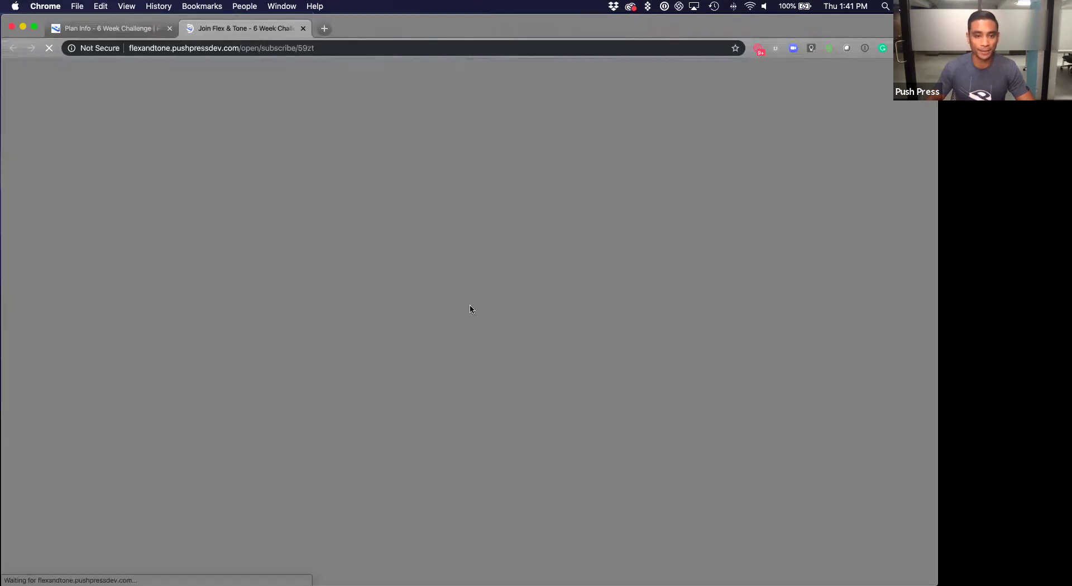
Enter the test member's first and last name, e-mail address and phone number.
{"action": "scroll", "coordinate": [467, 317], "scroll_direction": "down", "scroll_amount": 6}
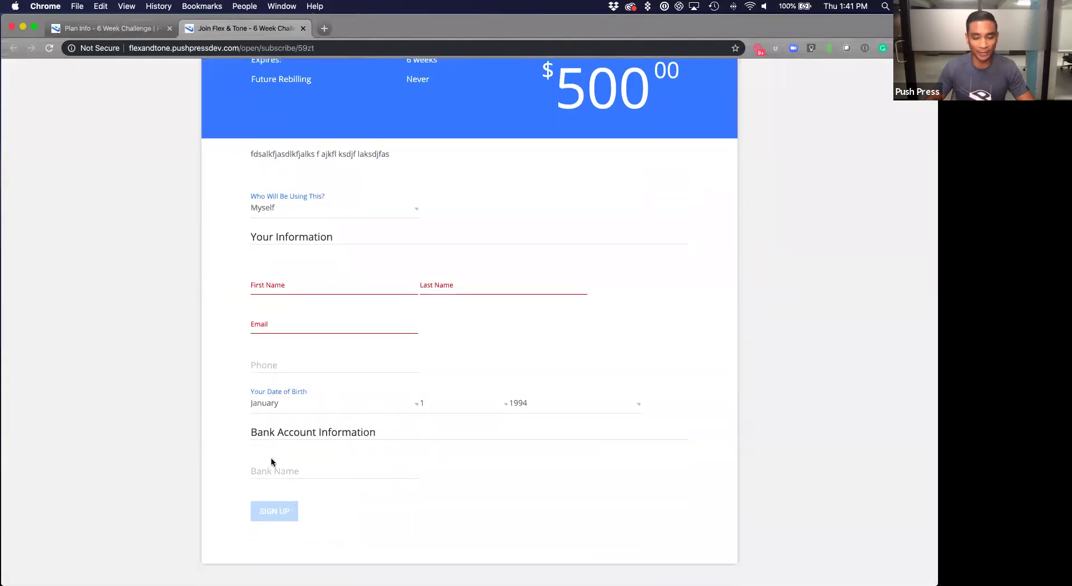
{"action": "scroll", "coordinate": [494, 473], "scroll_direction": "up", "scroll_amount": 1}
{"action": "scroll", "coordinate": [494, 473], "scroll_direction": "up", "scroll_amount": 3}
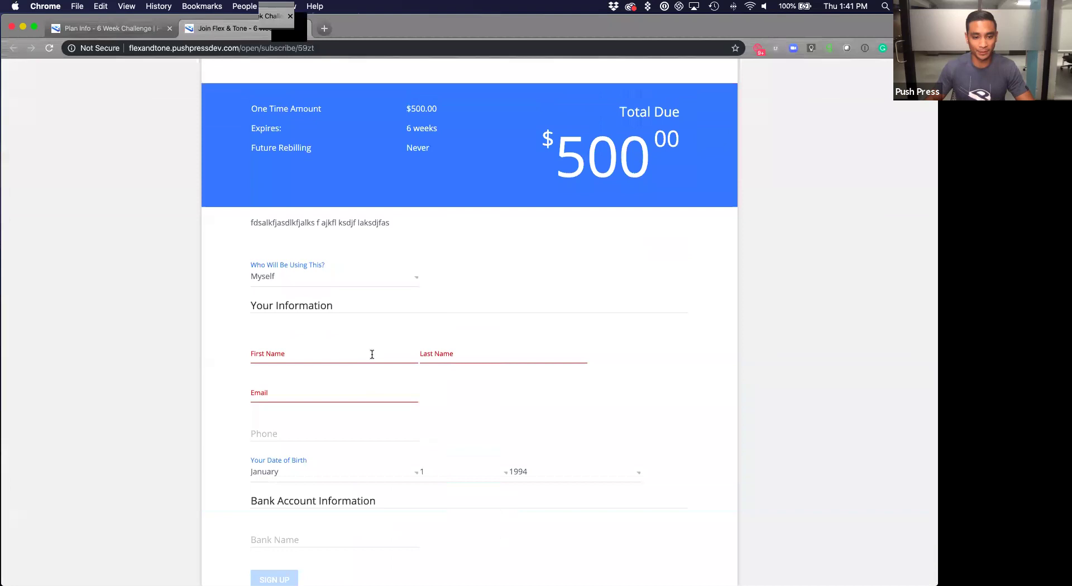
{"action": "left_click", "coordinate": [371, 354]}
{"action": "type", "text": "James"}
{"action": "key", "text": "Tab"}
{"action": "type", "text": "Test"}
{"action": "key", "text": "BackSpace"}
{"action": "type", "text": "ACH"}
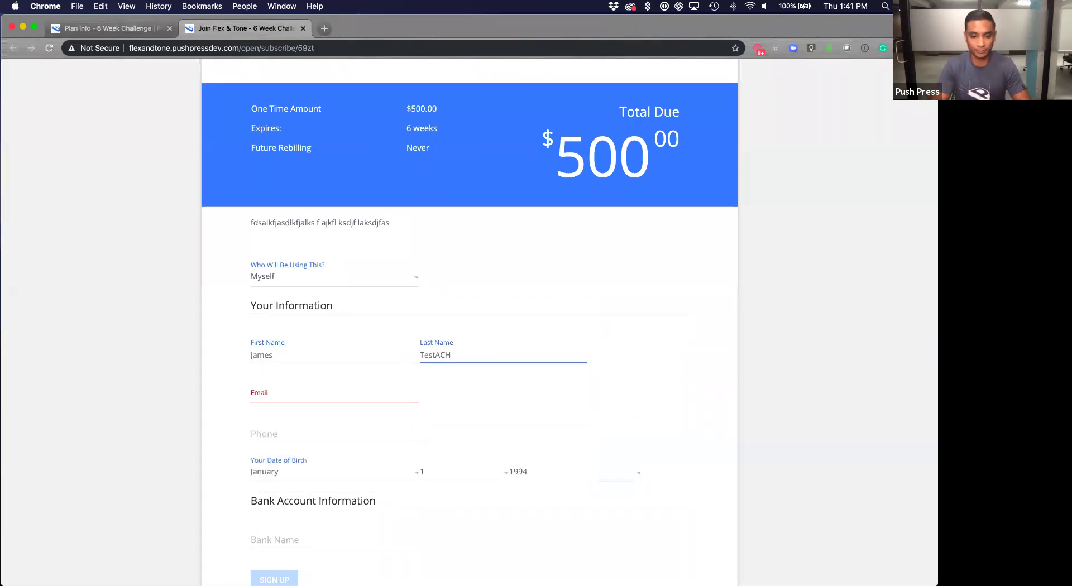
{"action": "type", "text": "72"}
{"action": "key", "text": "Tab"}
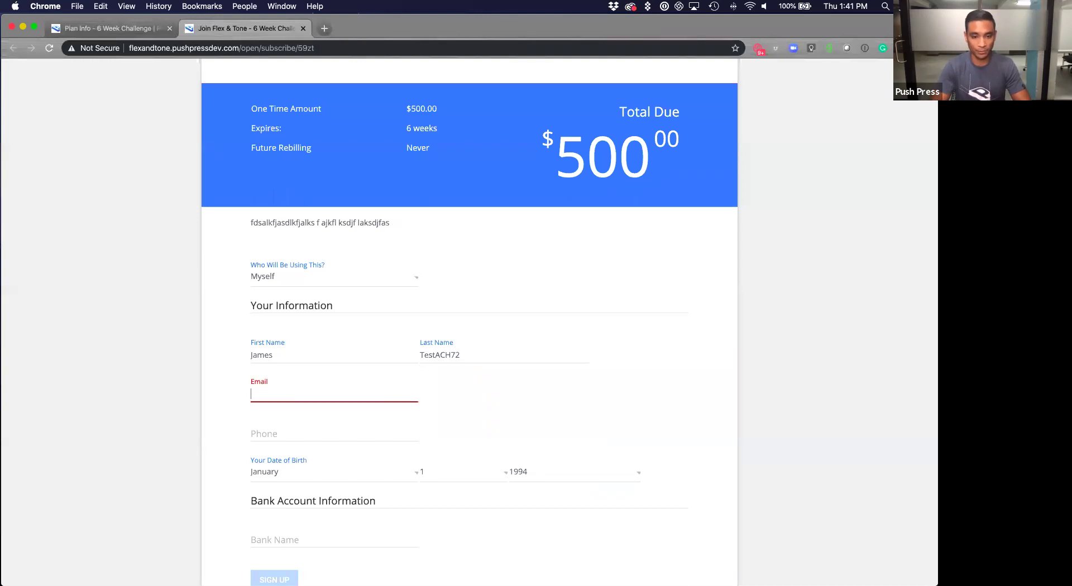
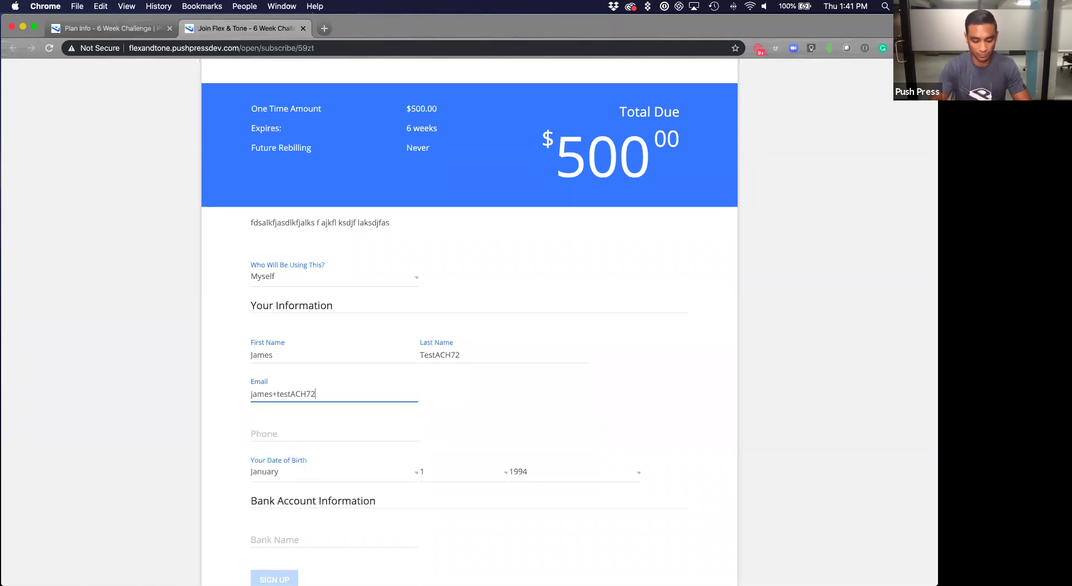
{"action": "key", "text": "Tab"}
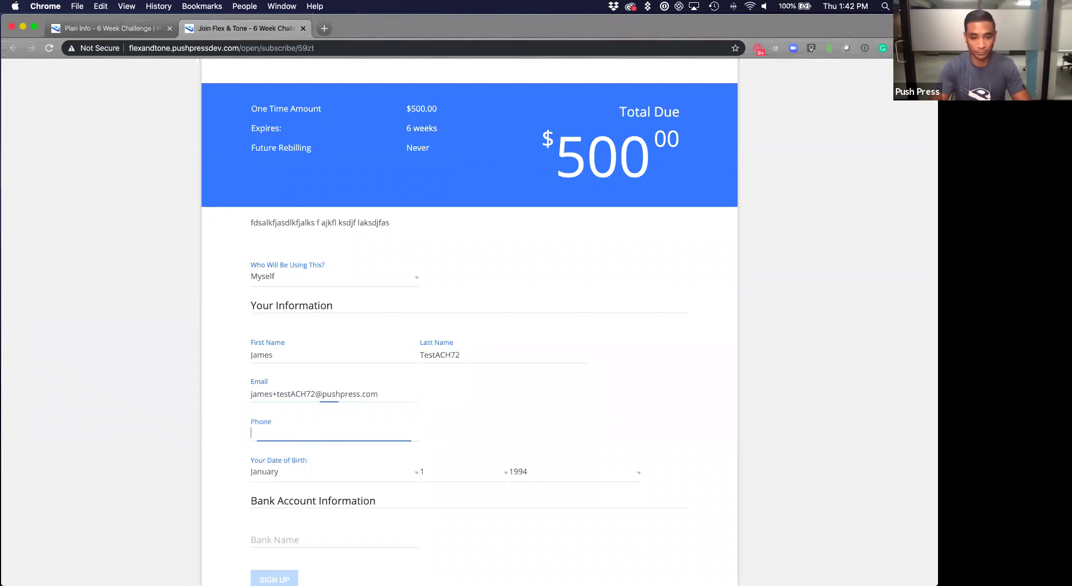
{"action": "type", "text": "333222111"}
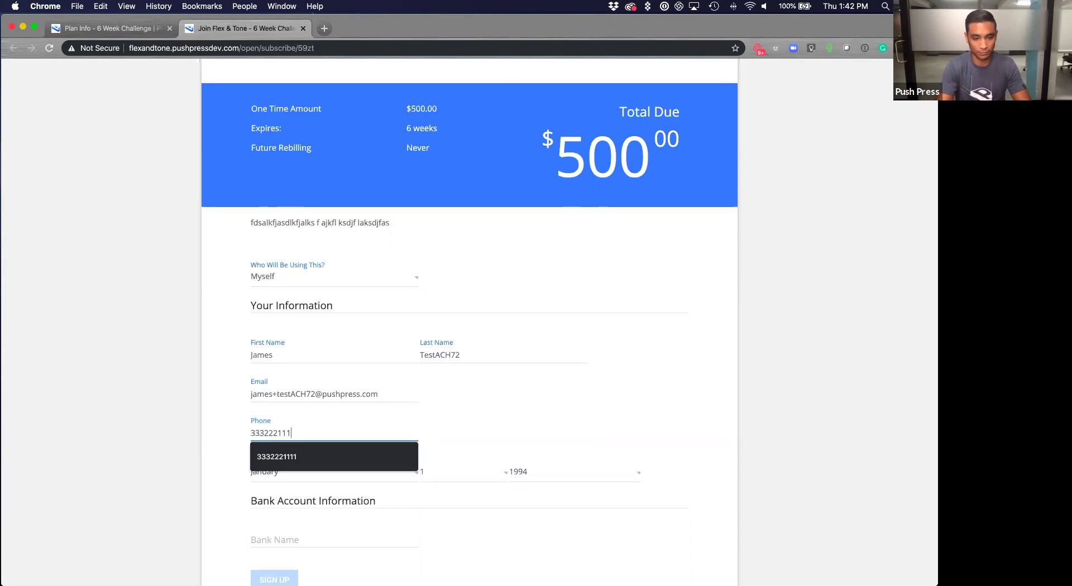
Set the member's date of birth to January 3, 1997.
{"action": "key", "text": "Tab"}
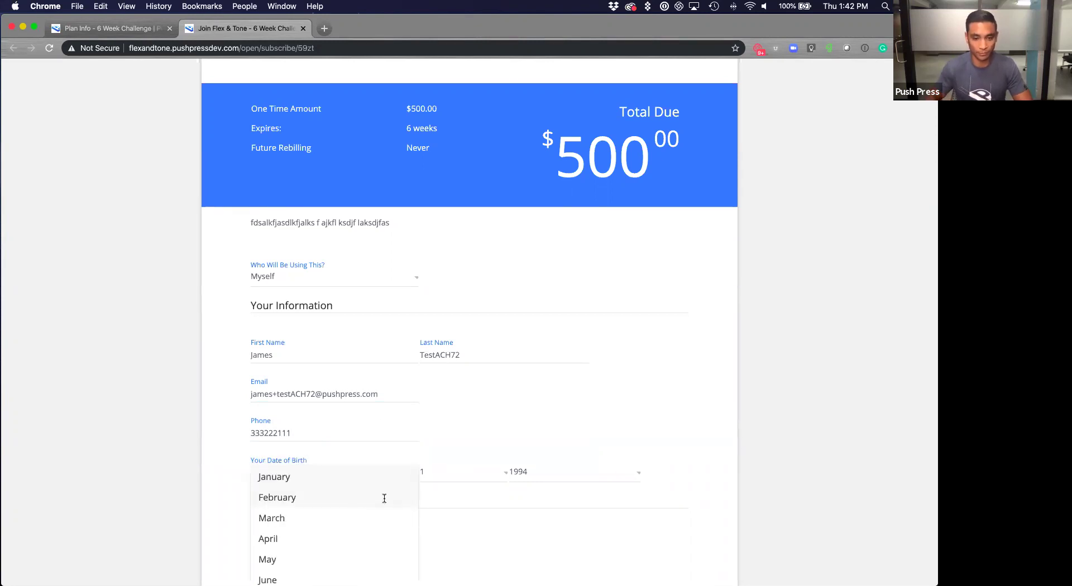
{"action": "left_click", "coordinate": [471, 491]}
{"action": "left_click", "coordinate": [464, 474]}
{"action": "left_click", "coordinate": [462, 519]}
{"action": "left_click", "coordinate": [558, 475]}
{"action": "left_click", "coordinate": [529, 537]}
{"action": "scroll", "coordinate": [692, 464], "scroll_direction": "down", "scroll_amount": 3}
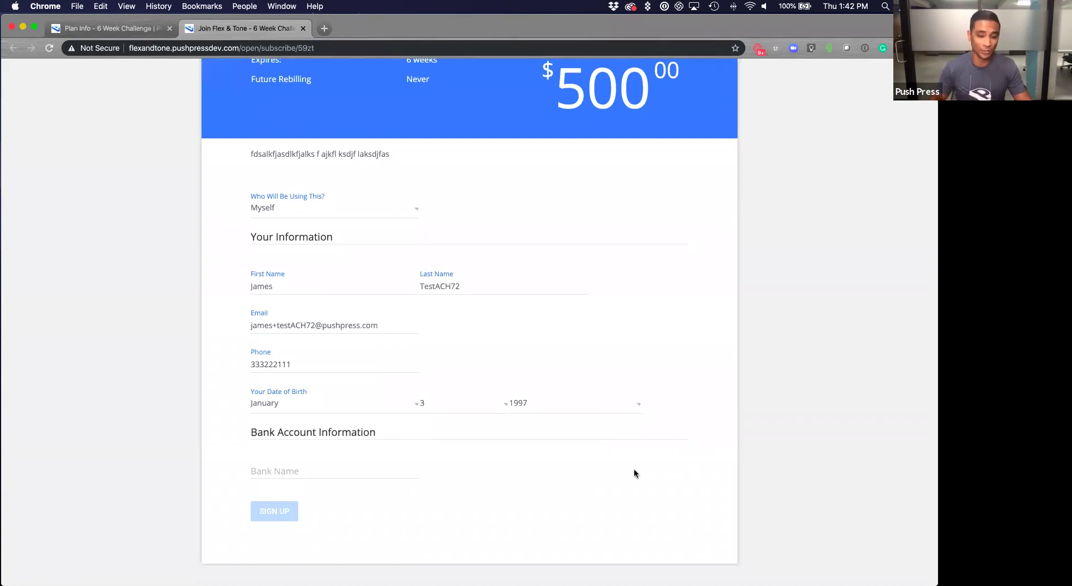
{"action": "left_click", "coordinate": [359, 470]}
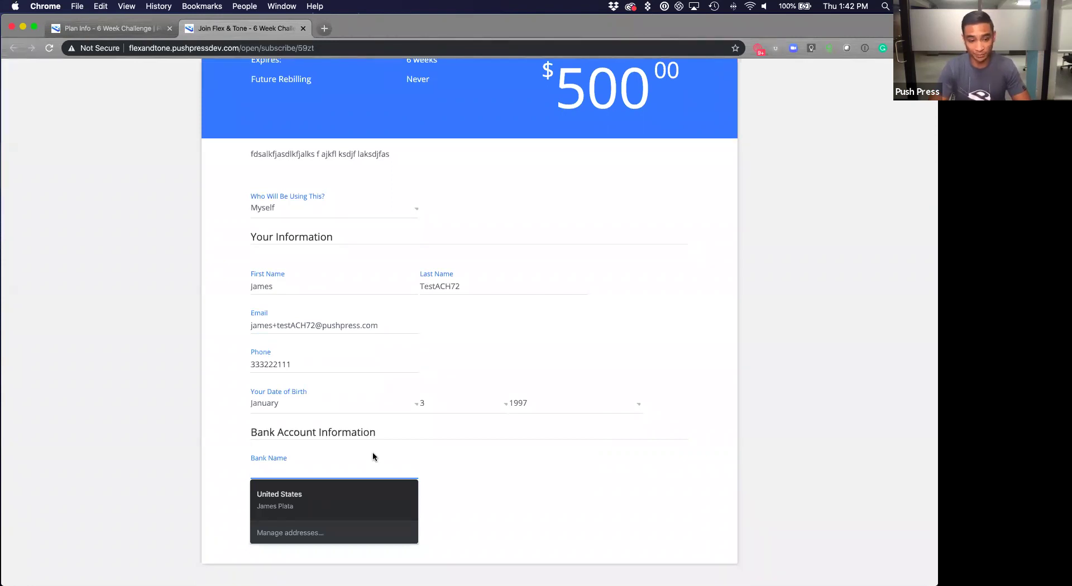
Choose Chase as the bank and enter the sandbox user ID and password.
{"action": "type", "text": "ch"}
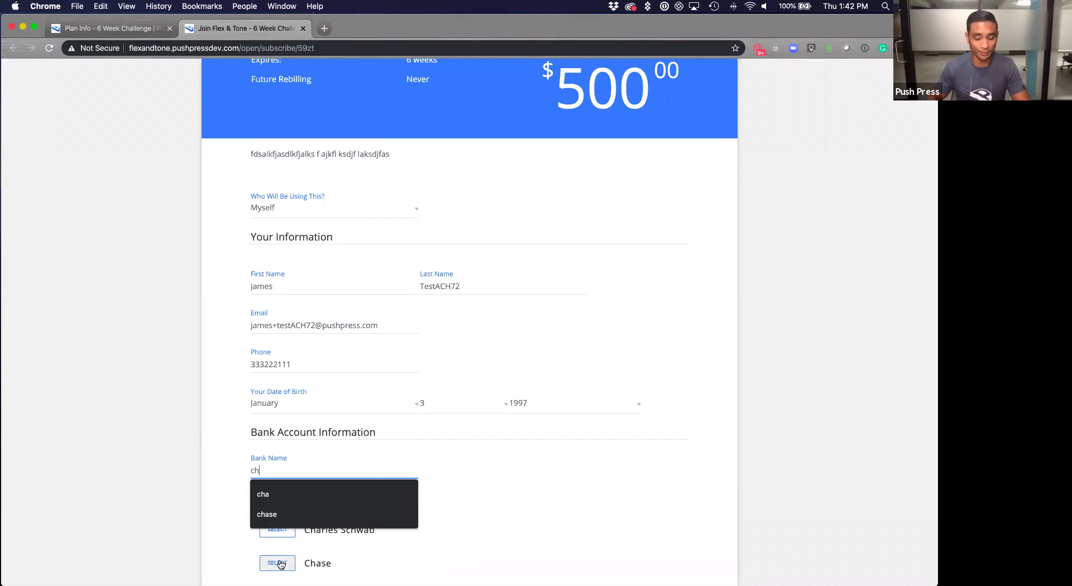
{"action": "left_click", "coordinate": [277, 564]}
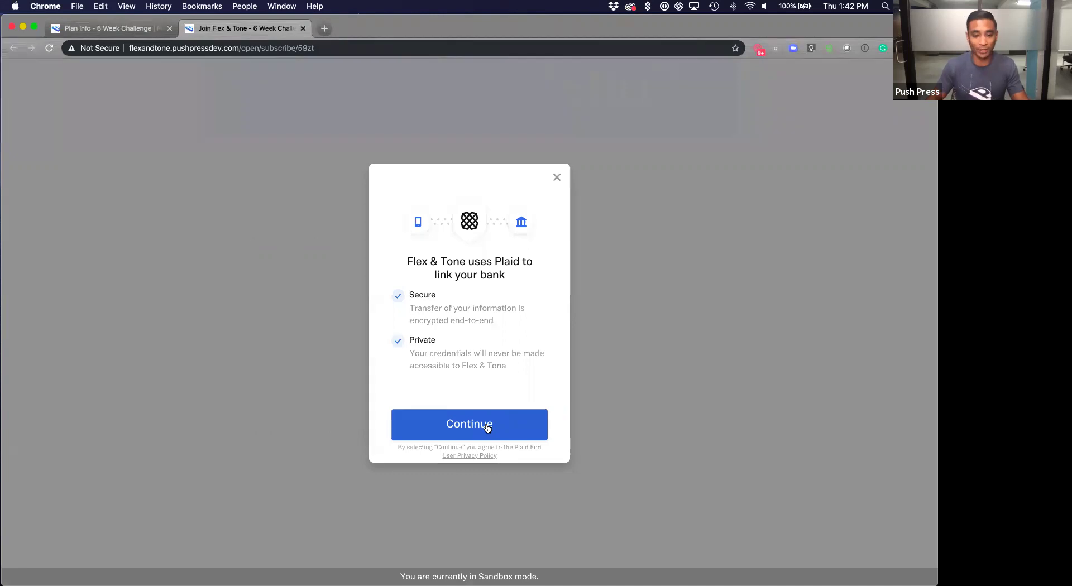
{"action": "left_click", "coordinate": [487, 426]}
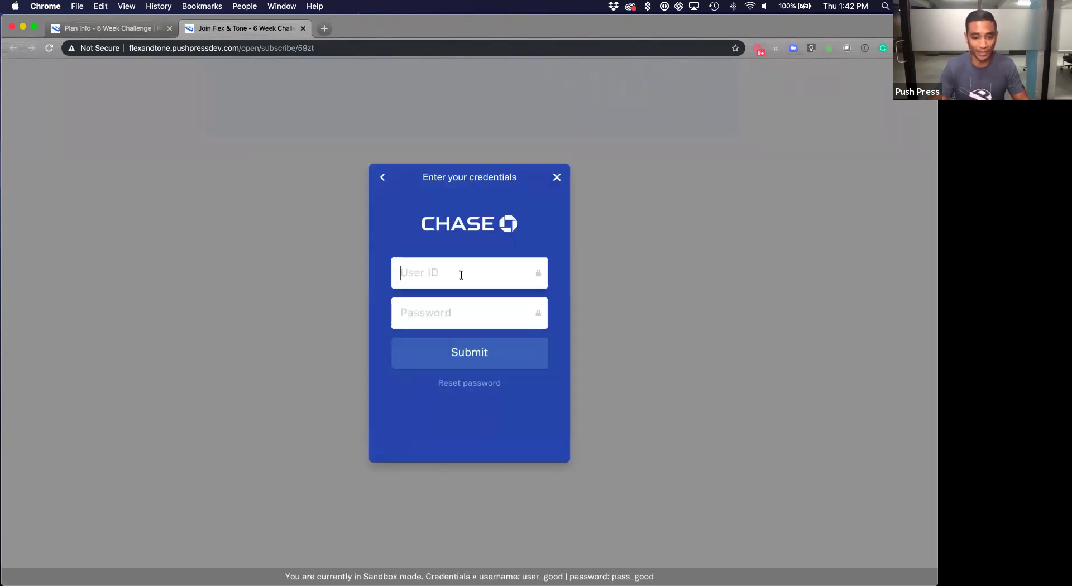
{"action": "type", "text": "user_"}
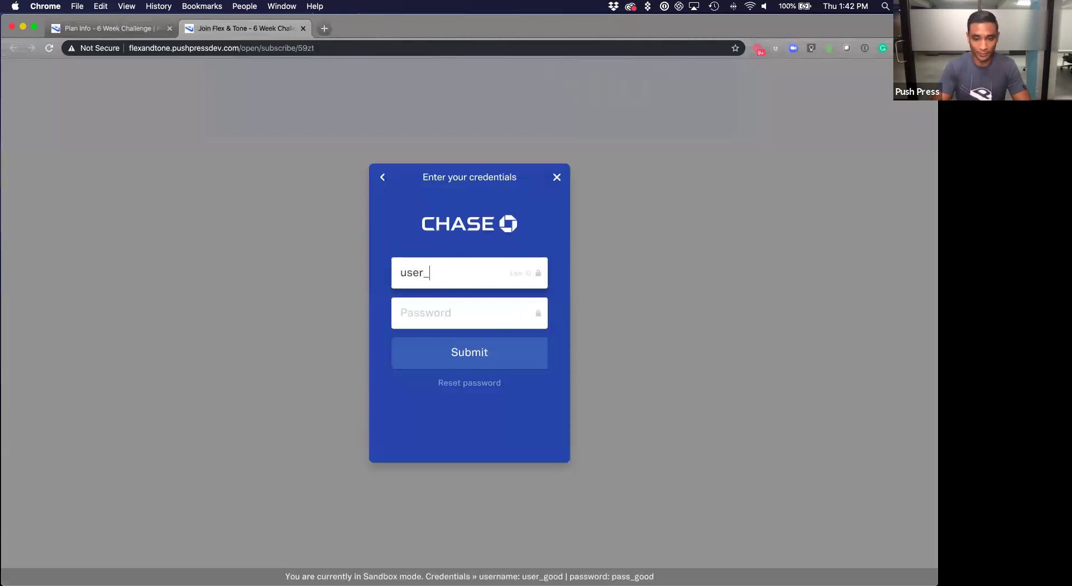
{"action": "type", "text": "good"}
{"action": "key", "text": "Tab"}
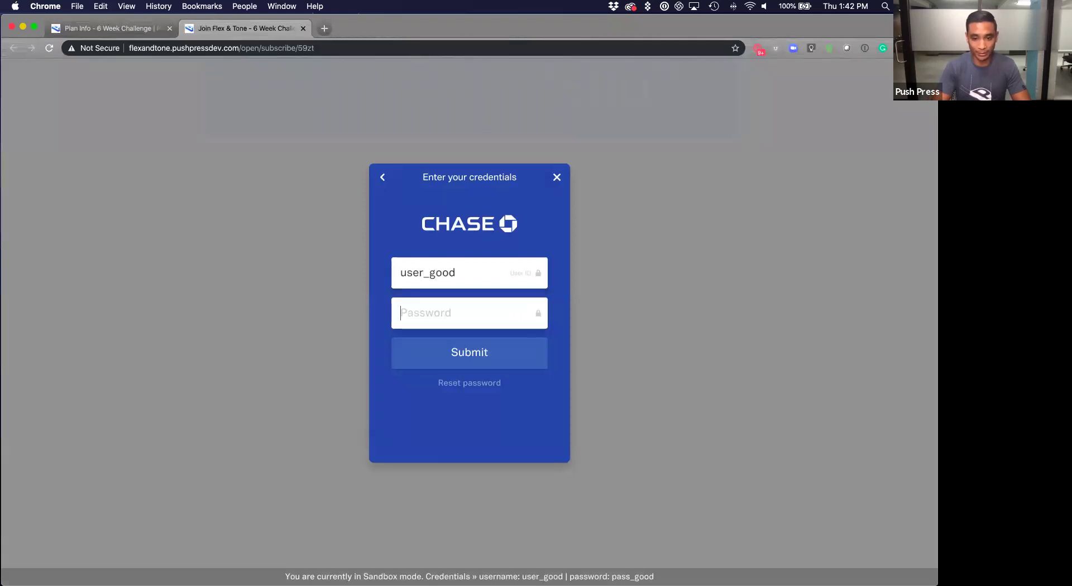
{"action": "type", "text": "pass_goo"}
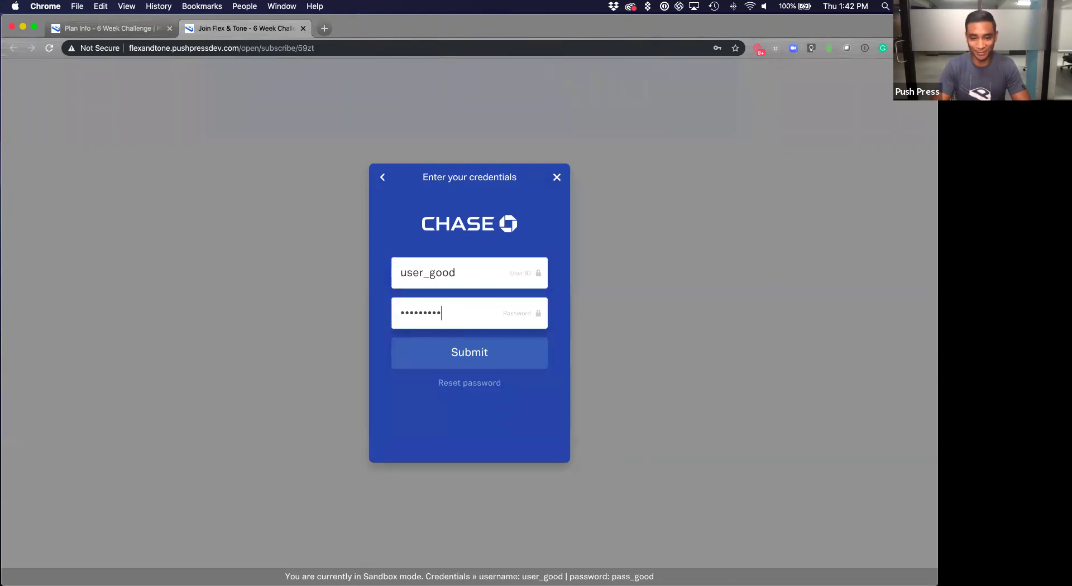
Submit the bank login and link the Plaid Checking account.
{"action": "left_click", "coordinate": [500, 357]}
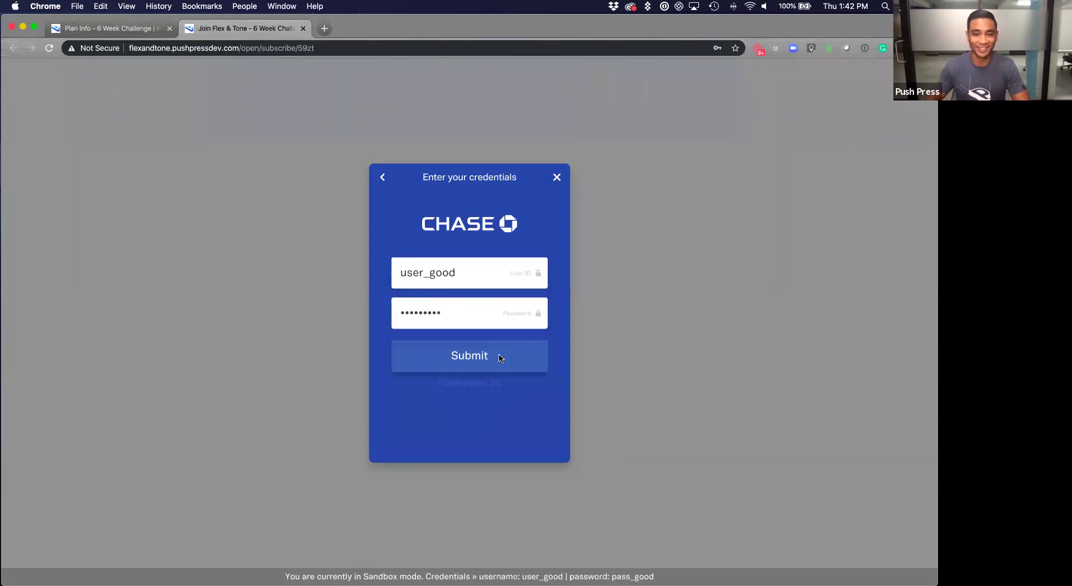
{"action": "left_click", "coordinate": [521, 208]}
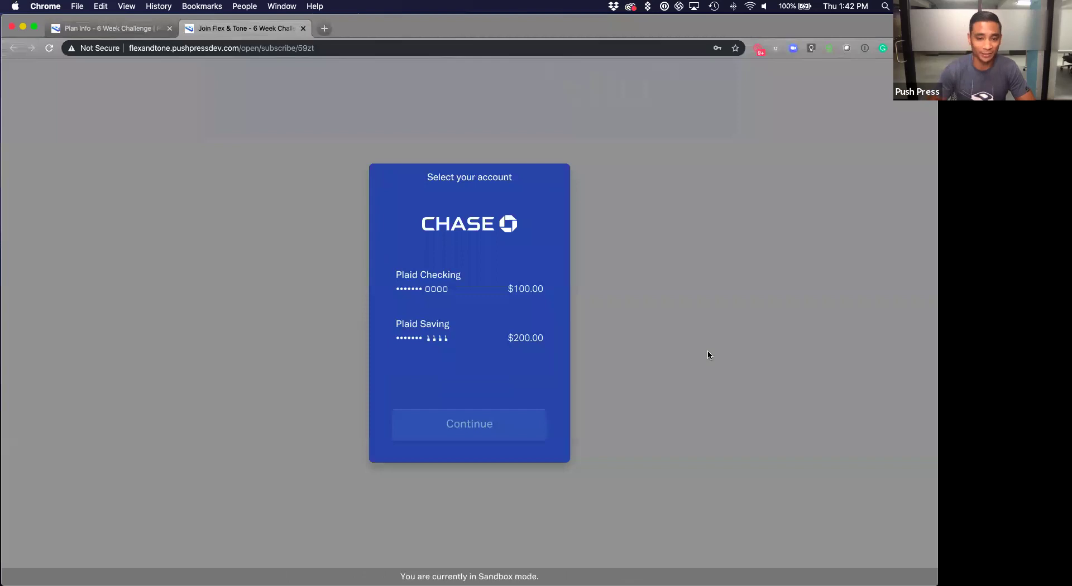
{"action": "left_click", "coordinate": [437, 286]}
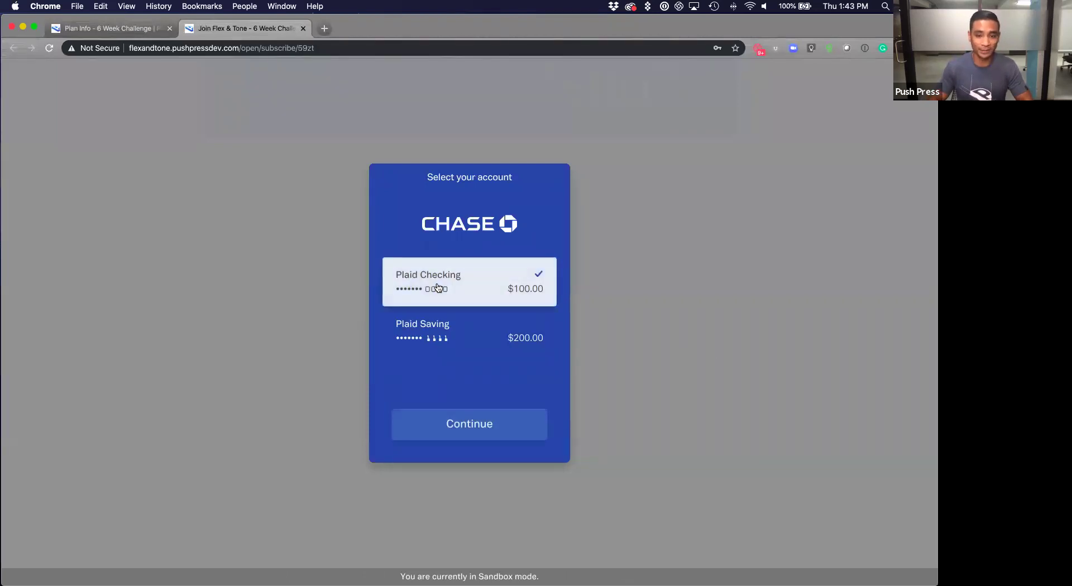
{"action": "left_click", "coordinate": [475, 428]}
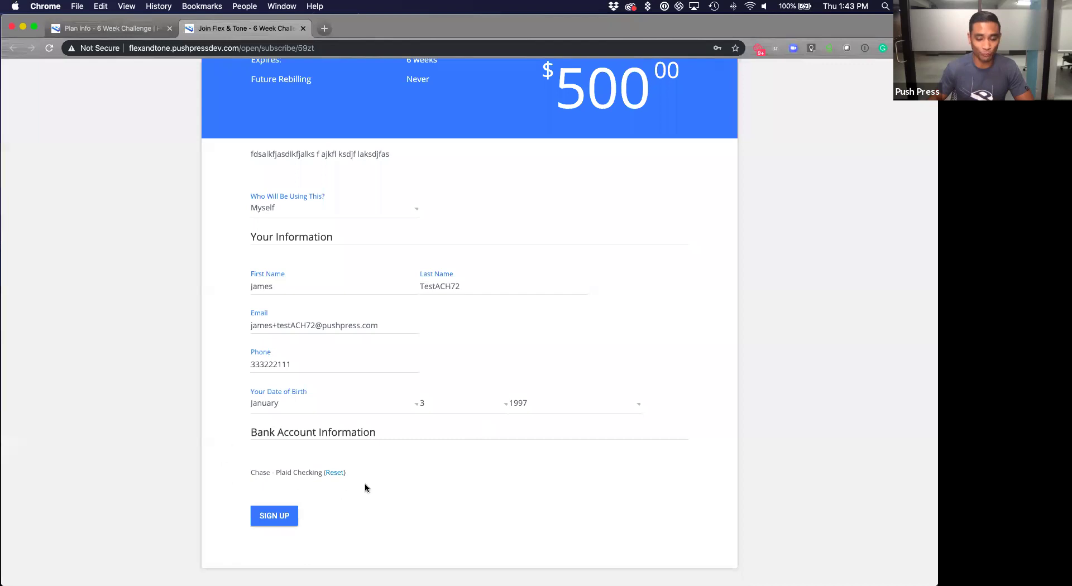
Submit the completed $500 6 Week Challenge signup form.
{"action": "left_click", "coordinate": [283, 515]}
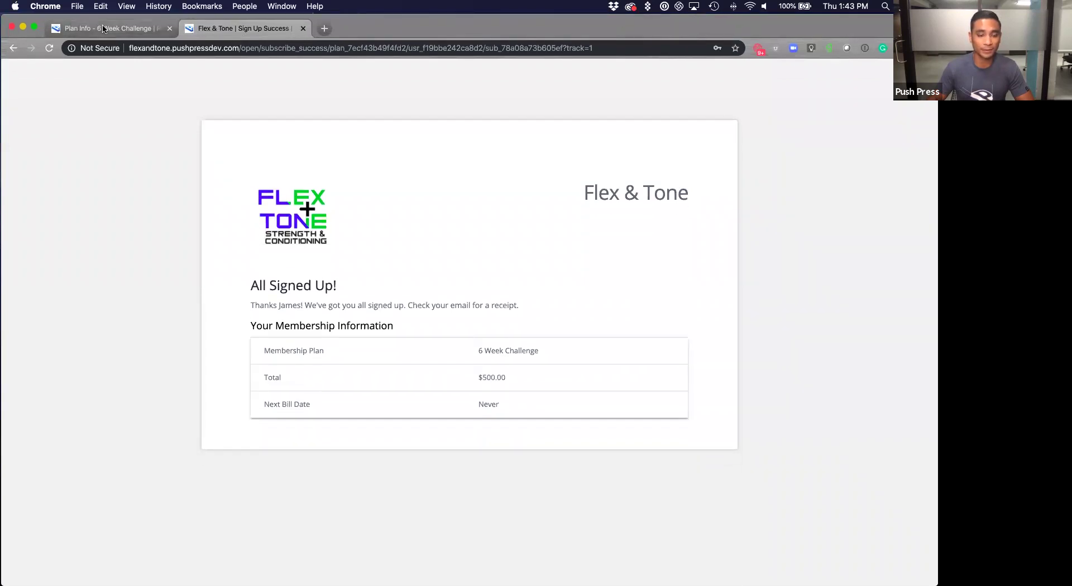
Reopen the plan's landing page and enter another test member's name, e-mail and phone.
{"action": "key", "text": "super+1"}
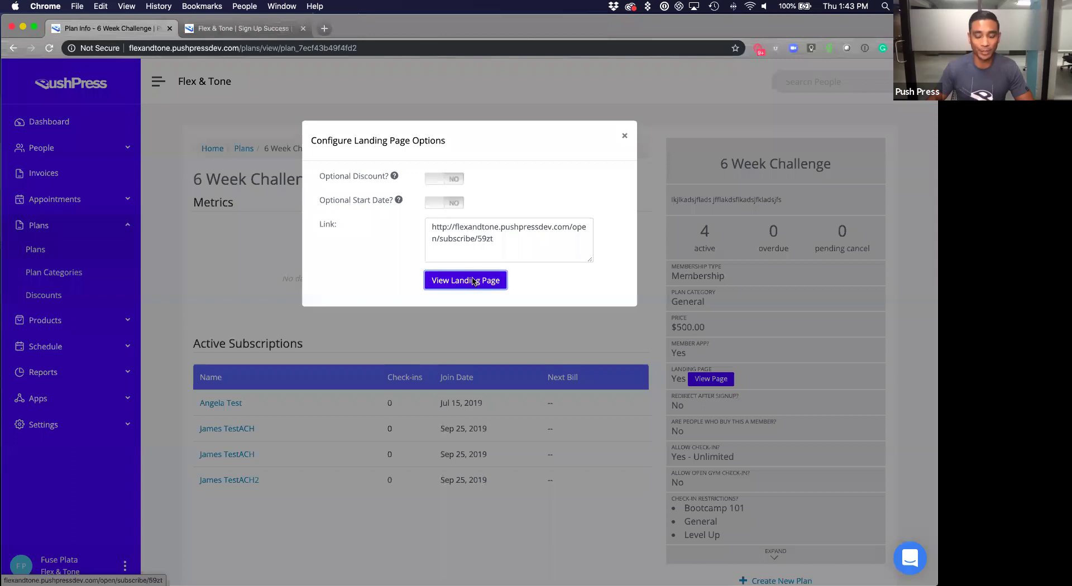
{"action": "left_click", "coordinate": [472, 279]}
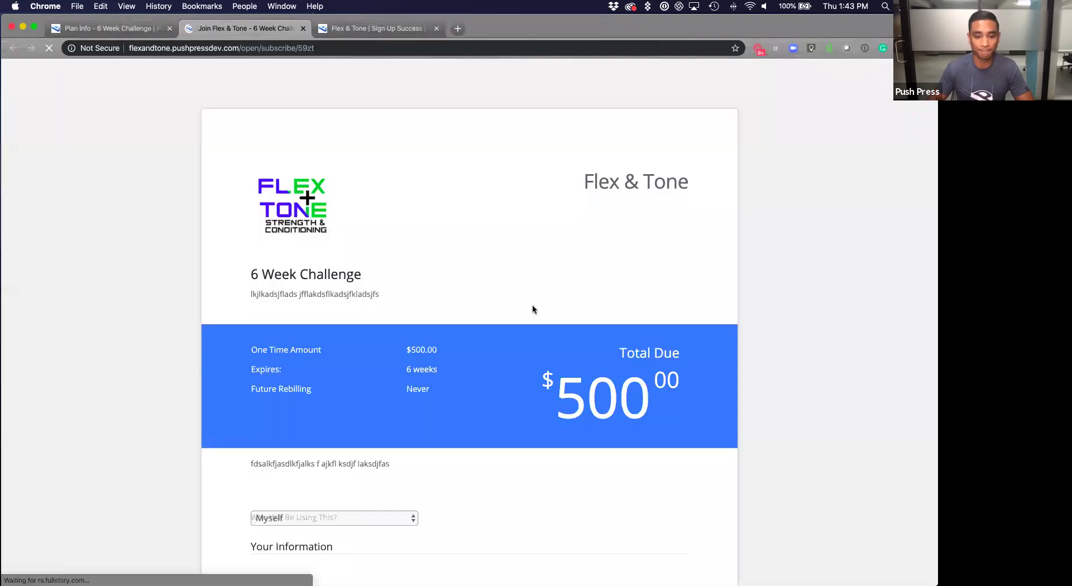
{"action": "scroll", "coordinate": [531, 308], "scroll_direction": "down", "scroll_amount": 5}
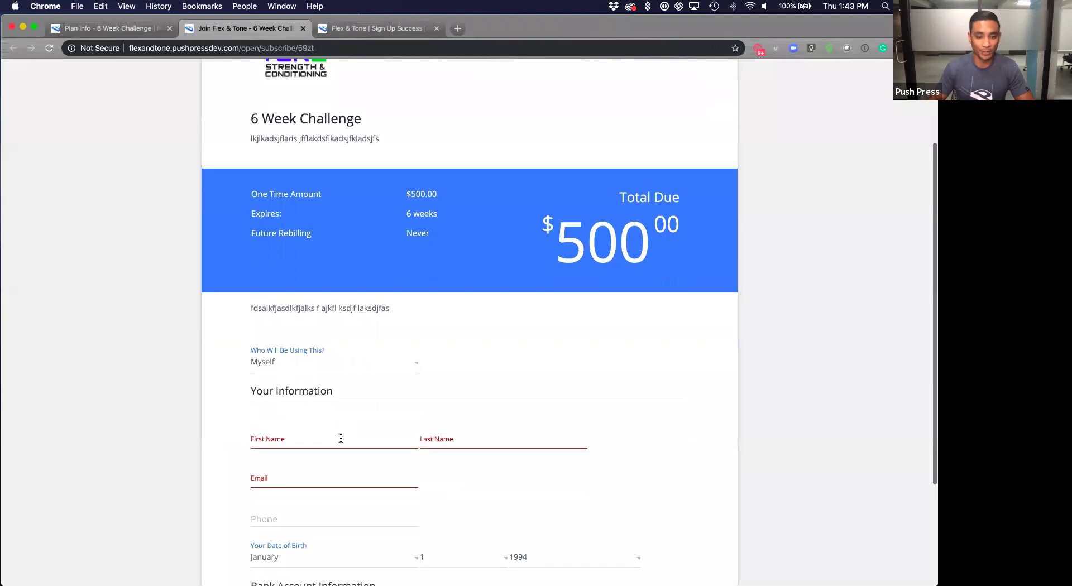
{"action": "left_click", "coordinate": [338, 439]}
{"action": "type", "text": "James"}
{"action": "key", "text": "Tab"}
{"action": "type", "text": "T"}
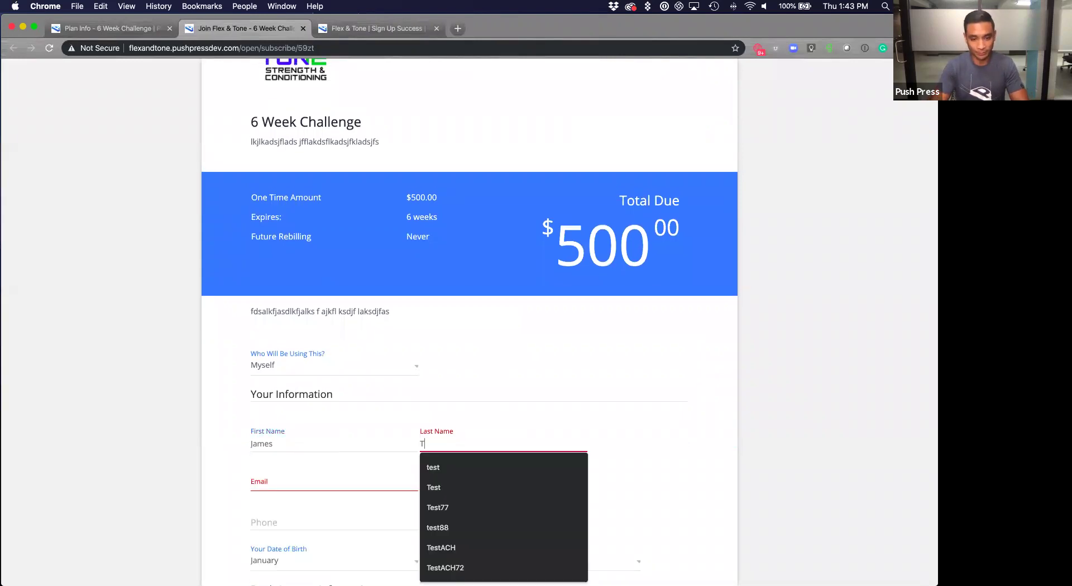
{"action": "type", "text": "estACH772"}
{"action": "key", "text": "Tab"}
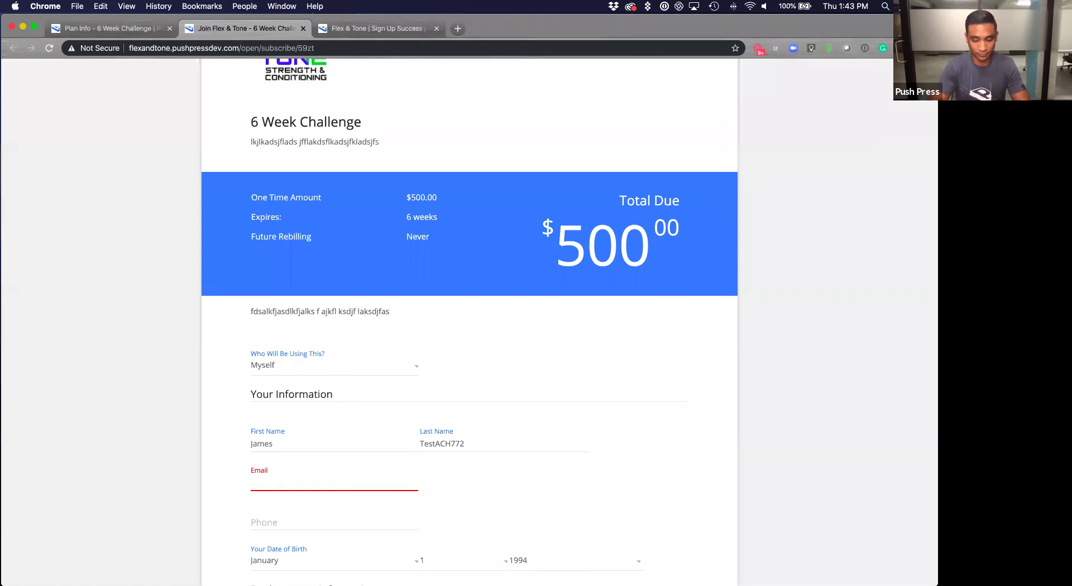
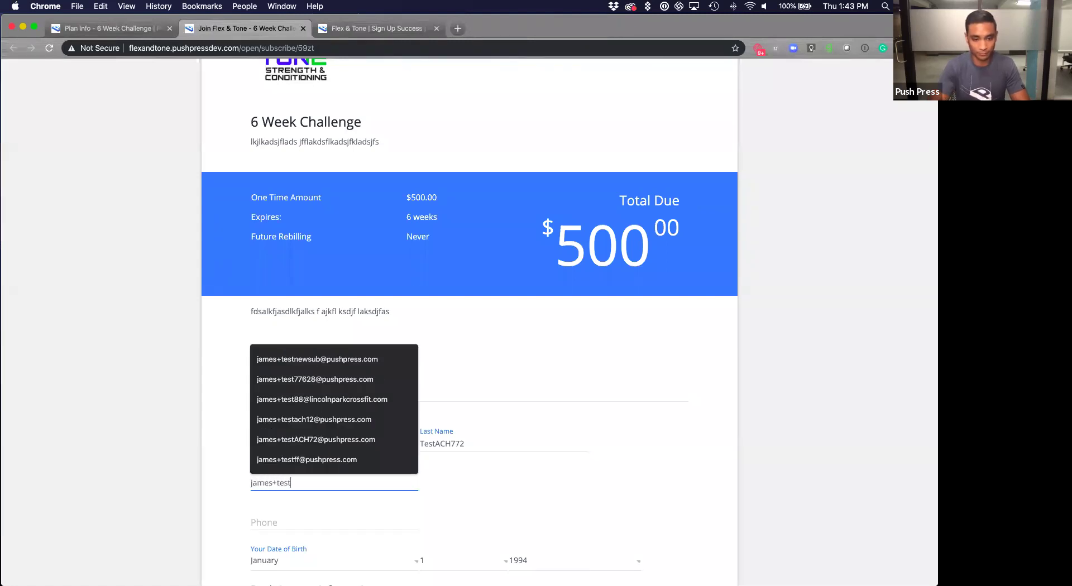
{"action": "key", "text": "Tab"}
{"action": "left_click", "coordinate": [383, 479]}
{"action": "type", "text": "m"}
{"action": "key", "text": "Tab"}
{"action": "type", "text": "332323232"}
{"action": "key", "text": "Tab"}
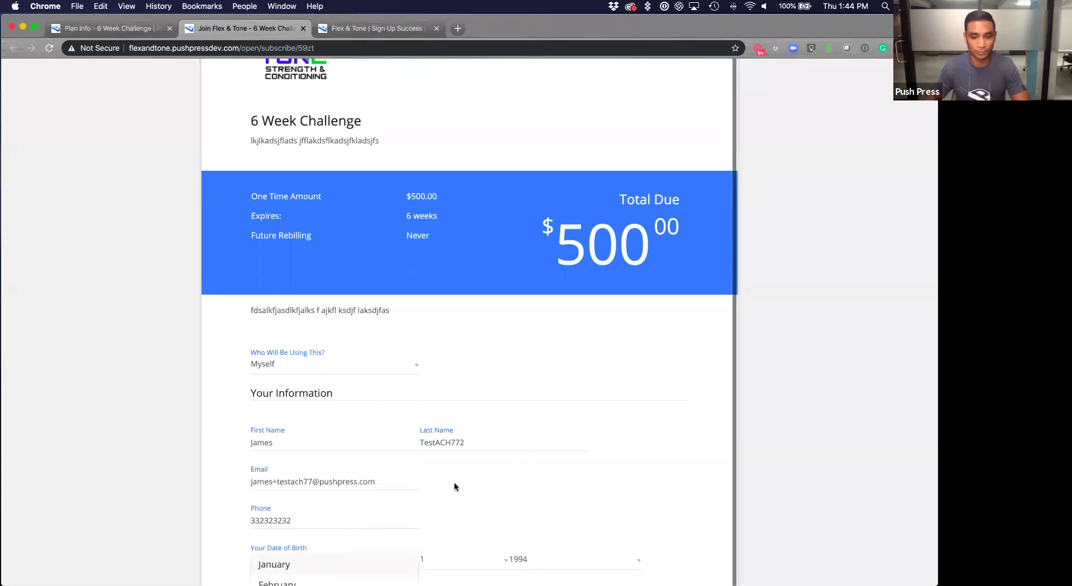
{"action": "scroll", "coordinate": [454, 487], "scroll_direction": "down", "scroll_amount": 3}
{"action": "left_click", "coordinate": [500, 410]}
{"action": "left_click", "coordinate": [496, 408]}
{"action": "left_click", "coordinate": [445, 471]}
{"action": "left_click", "coordinate": [592, 403]}
{"action": "left_click", "coordinate": [543, 488]}
{"action": "left_click", "coordinate": [331, 471]}
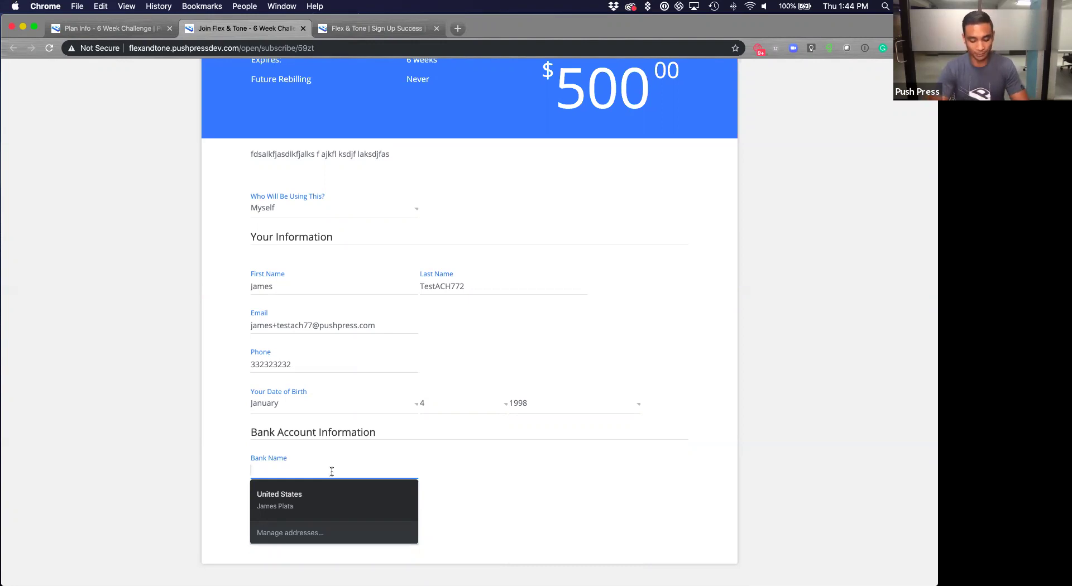
Search the bank list for 'cred' and browse matches such as M-C Financial Credit Union.
{"action": "type", "text": "cred"}
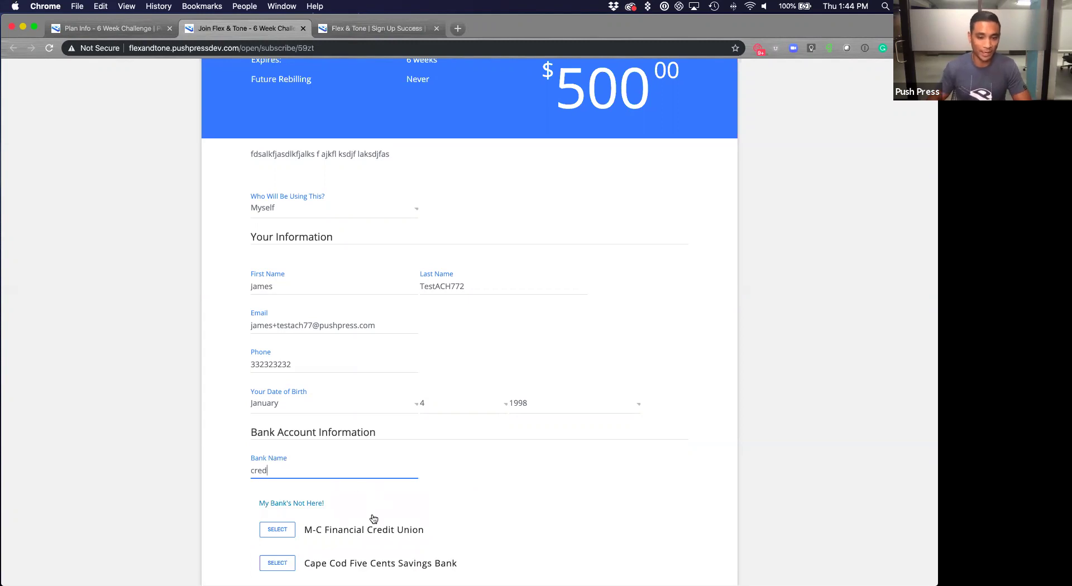
{"action": "scroll", "coordinate": [374, 491], "scroll_direction": "down", "scroll_amount": 5}
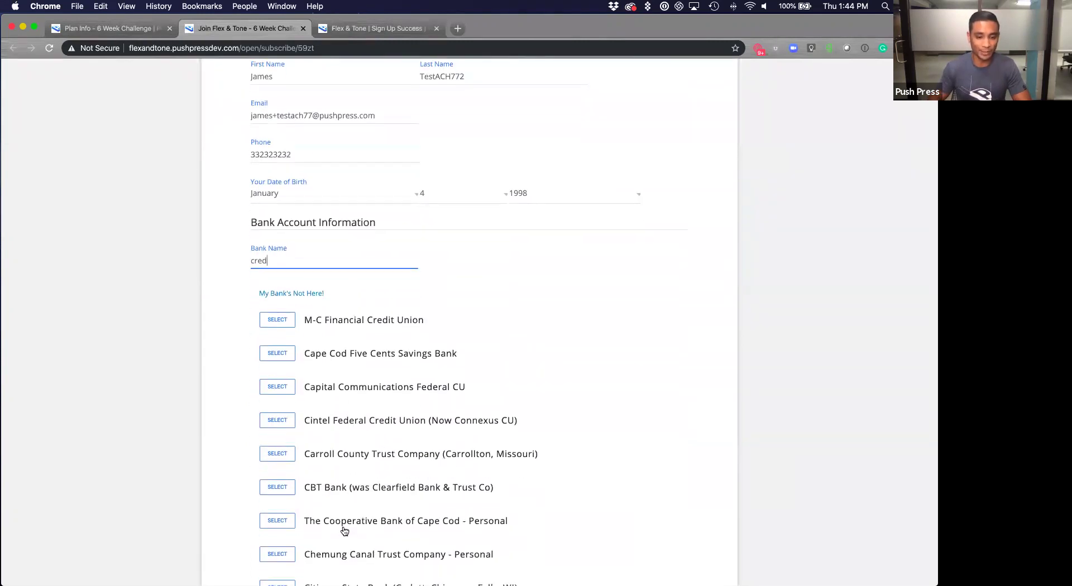
{"action": "scroll", "coordinate": [344, 530], "scroll_direction": "up", "scroll_amount": 2}
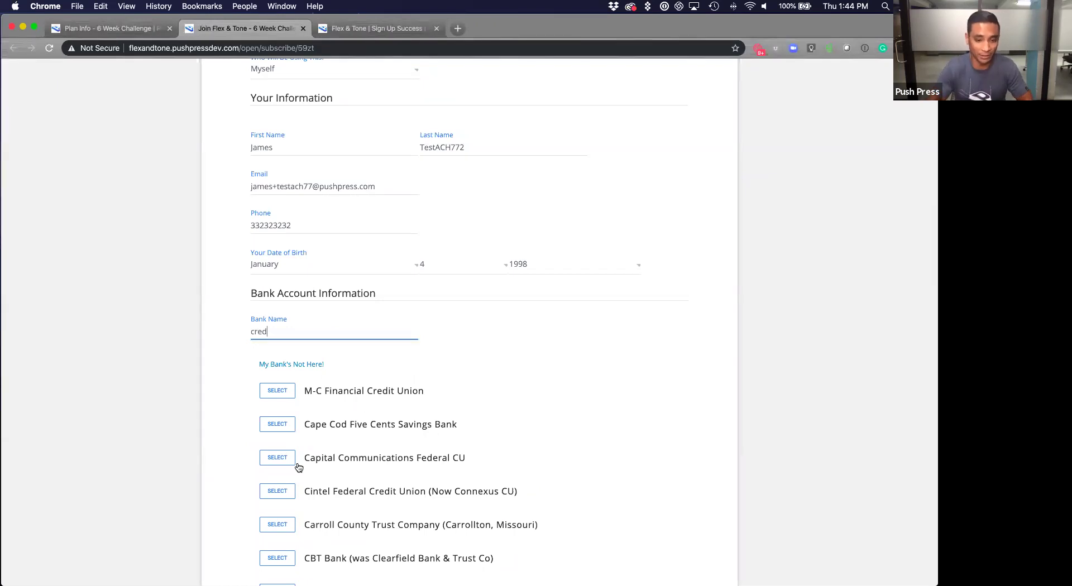
Enter the routing and account numbers manually and complete the $500.00 signup.
{"action": "left_click", "coordinate": [315, 366]}
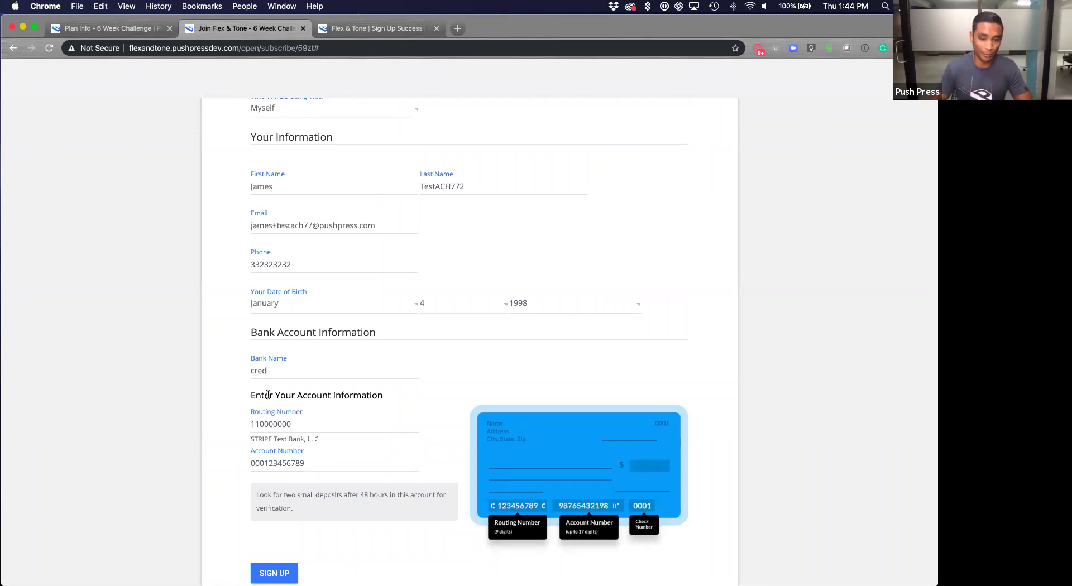
{"action": "double_click", "coordinate": [300, 418]}
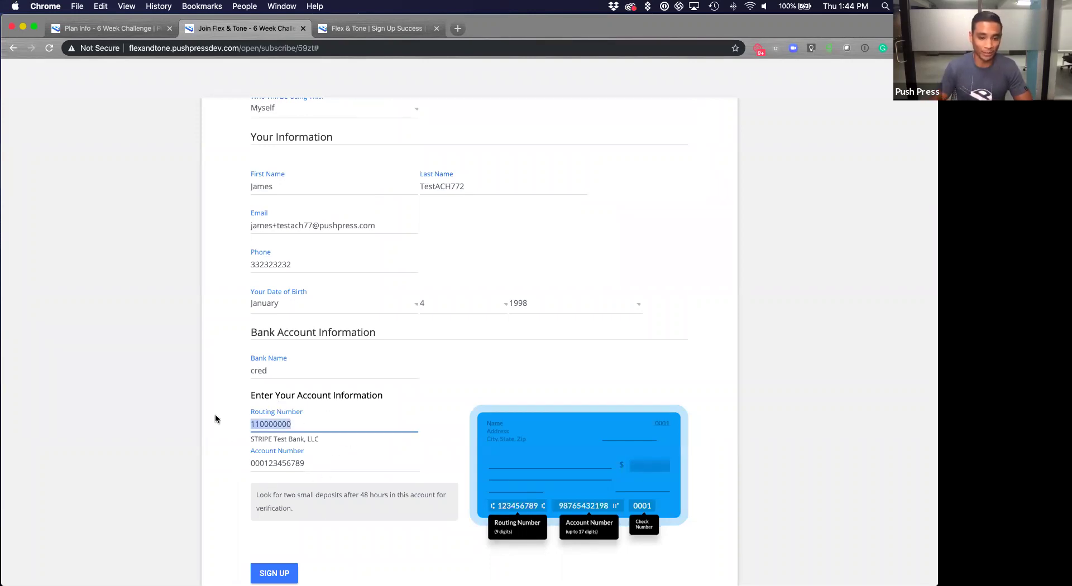
{"action": "left_click", "coordinate": [311, 463]}
{"action": "left_click_drag", "start_coordinate": [311, 463], "coordinate": [201, 450]}
{"action": "left_click", "coordinate": [233, 489]}
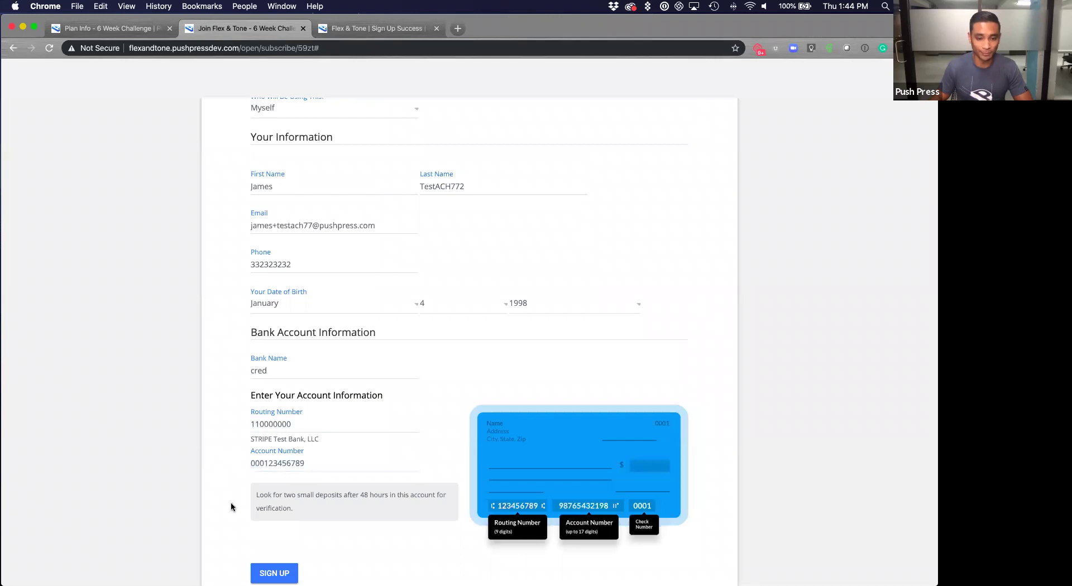
{"action": "scroll", "coordinate": [230, 505], "scroll_direction": "down", "scroll_amount": 1}
{"action": "left_click", "coordinate": [274, 550]}
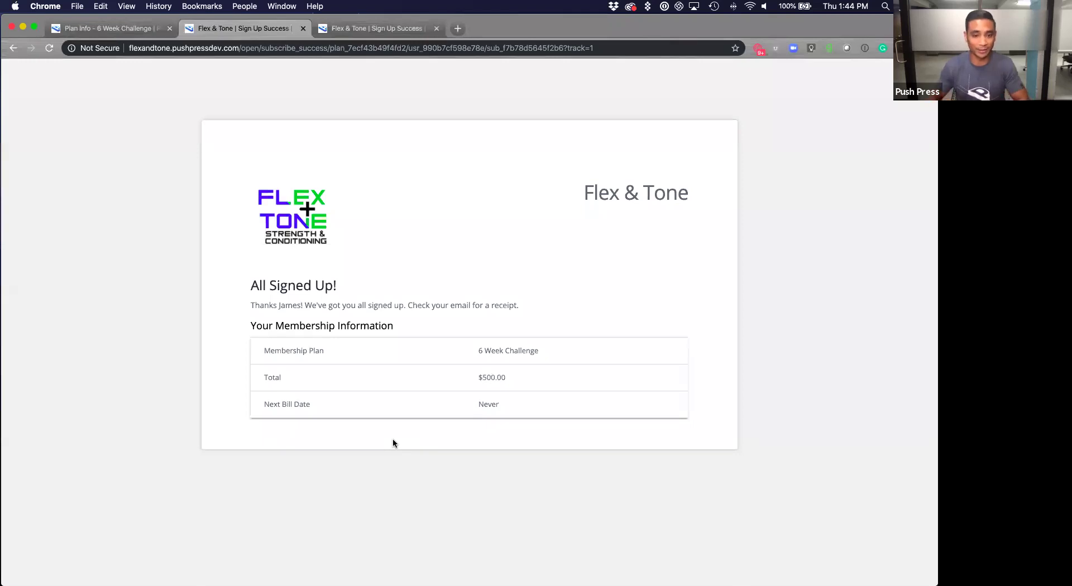
Close the Configure Landing Page Options dialog to return to the 6 Week Challenge plan page.
{"action": "left_click", "coordinate": [145, 29]}
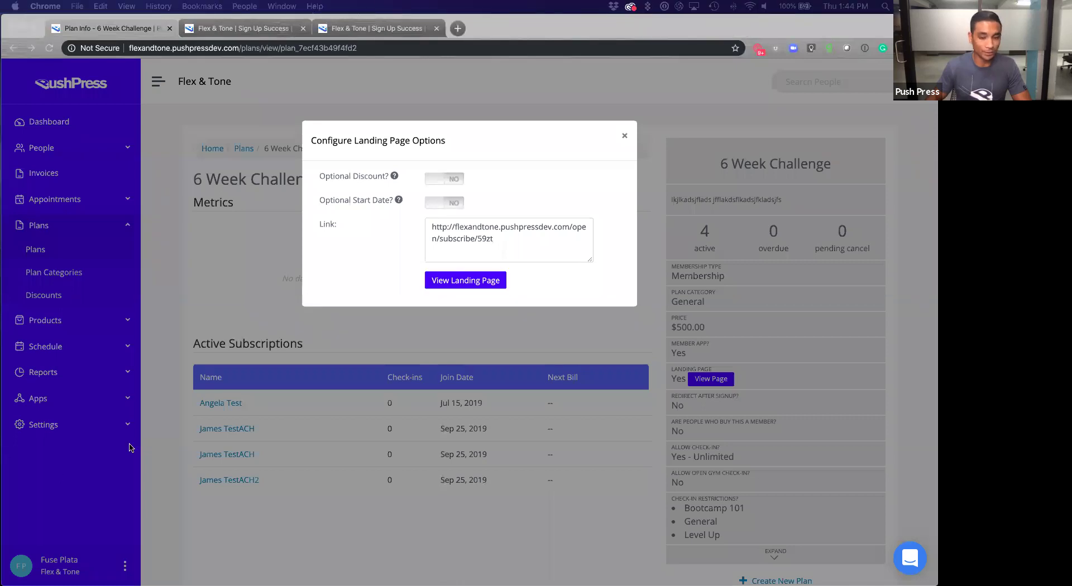
{"action": "left_click", "coordinate": [624, 139]}
{"action": "left_click", "coordinate": [624, 139]}
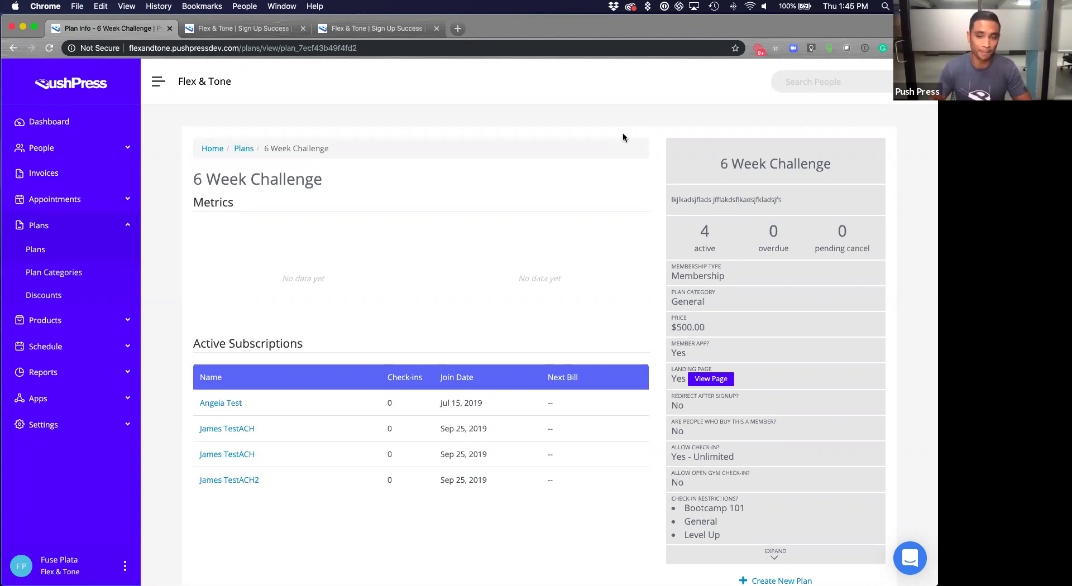
{"action": "left_click", "coordinate": [816, 83]}
Open TestACH72's profile and review the active plan and verified Stripe test bank account.
{"action": "type", "text": "test"}
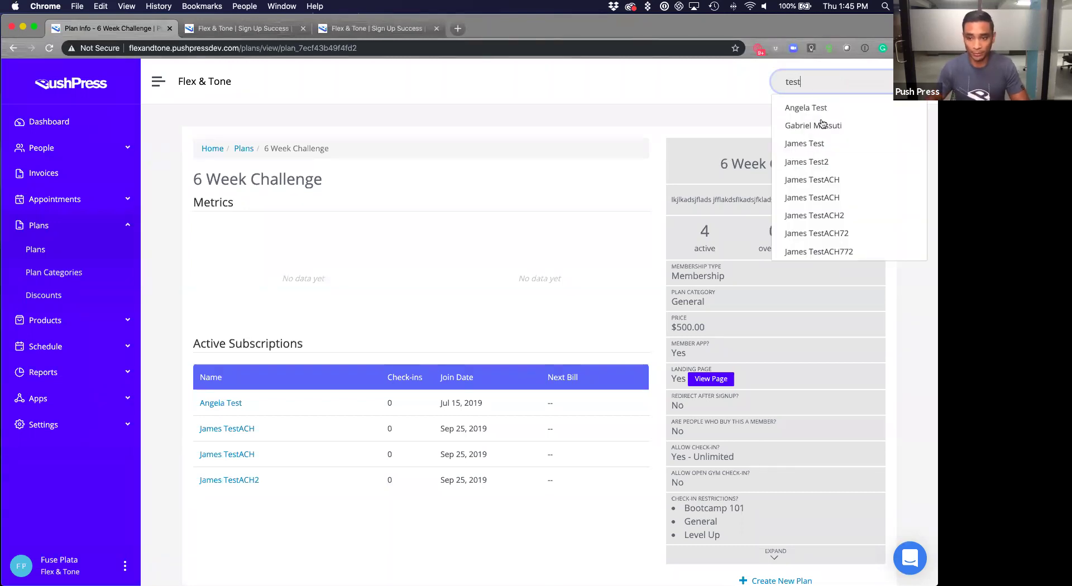
{"action": "left_click", "coordinate": [816, 233]}
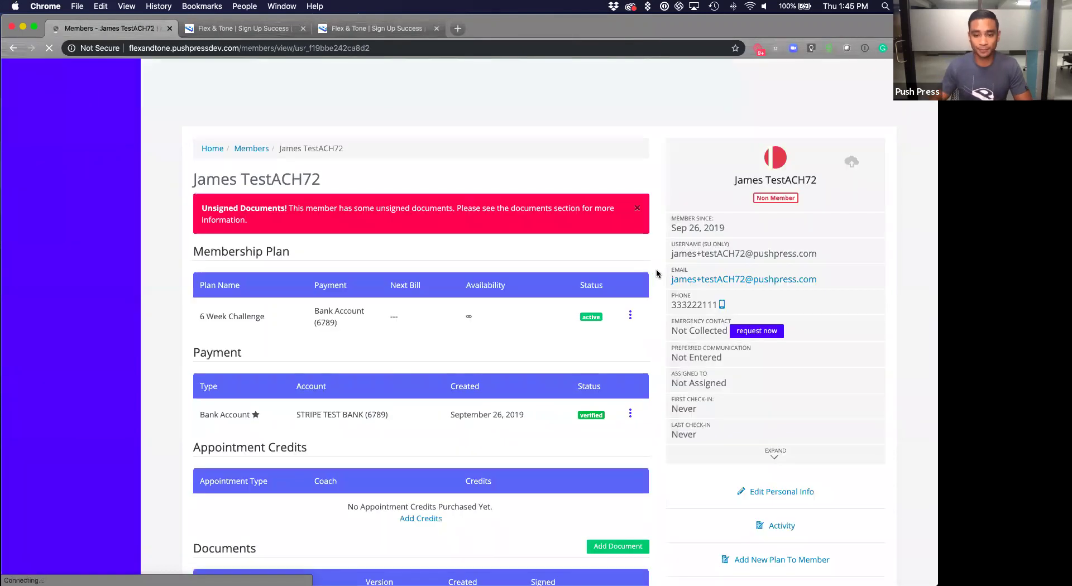
{"action": "scroll", "coordinate": [658, 271], "scroll_direction": "down", "scroll_amount": 2}
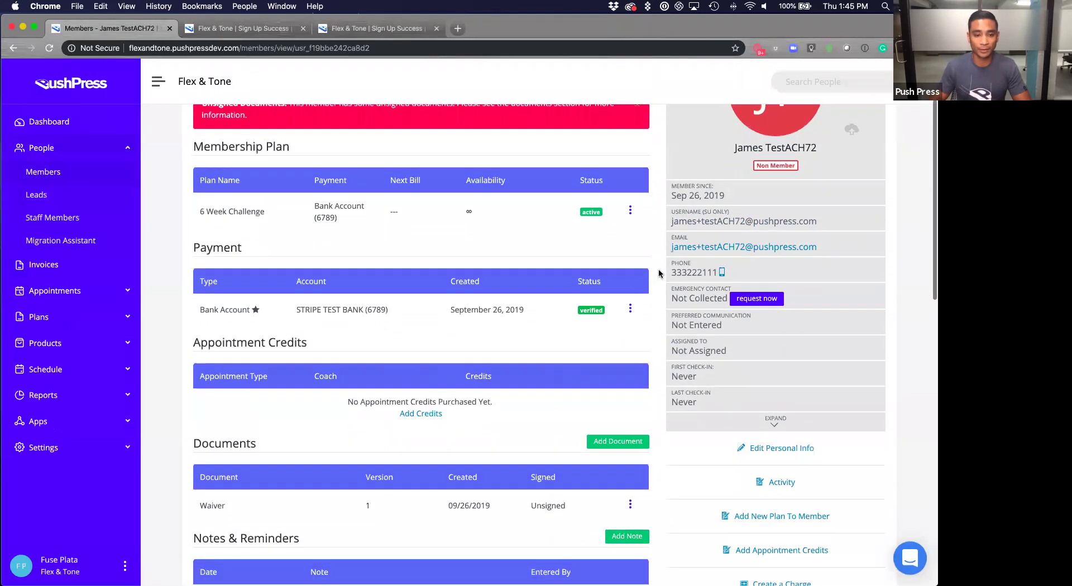
{"action": "scroll", "coordinate": [658, 270], "scroll_direction": "up", "scroll_amount": 3}
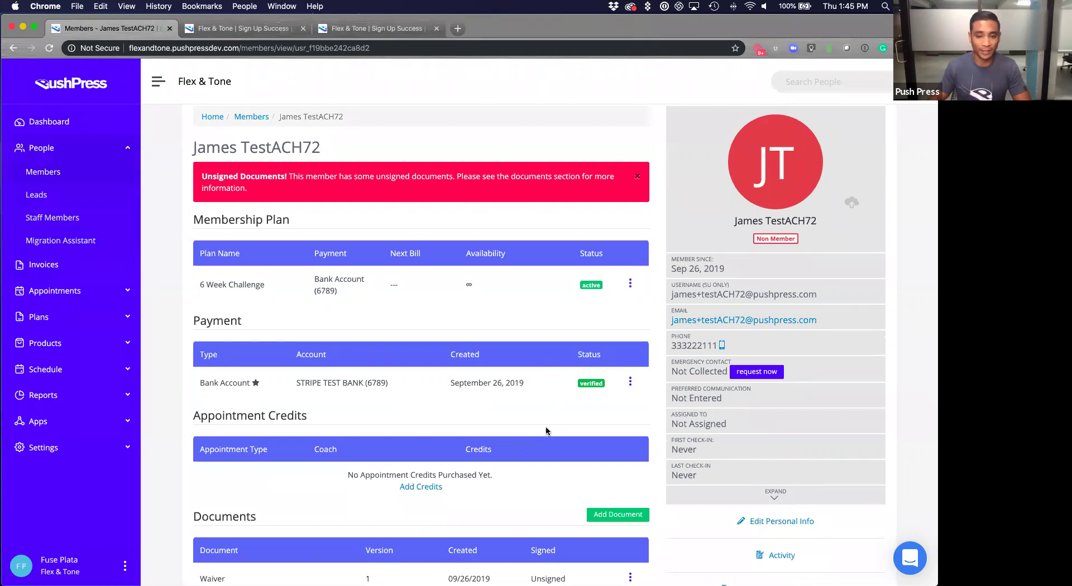
{"action": "scroll", "coordinate": [546, 427], "scroll_direction": "down", "scroll_amount": 1}
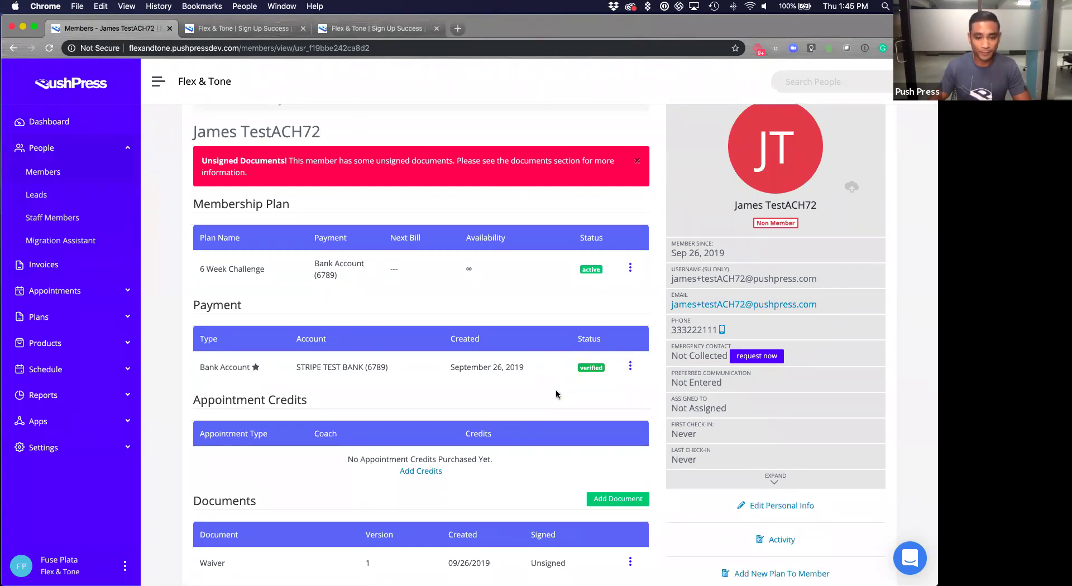
{"action": "scroll", "coordinate": [554, 390], "scroll_direction": "down", "scroll_amount": 5}
{"action": "scroll", "coordinate": [571, 367], "scroll_direction": "up", "scroll_amount": 5}
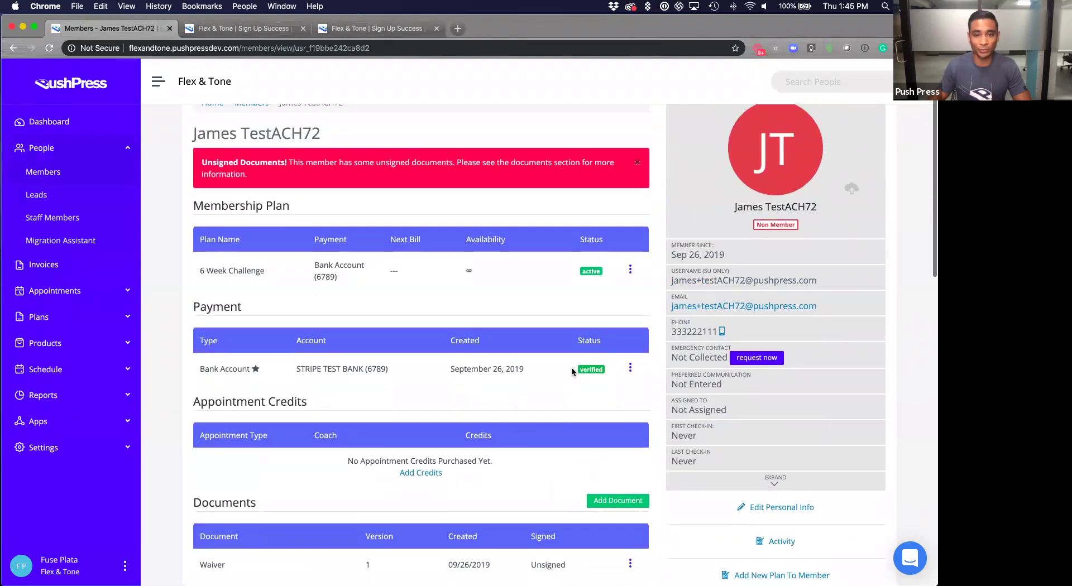
{"action": "scroll", "coordinate": [571, 367], "scroll_direction": "up", "scroll_amount": 3}
{"action": "left_click", "coordinate": [812, 81]}
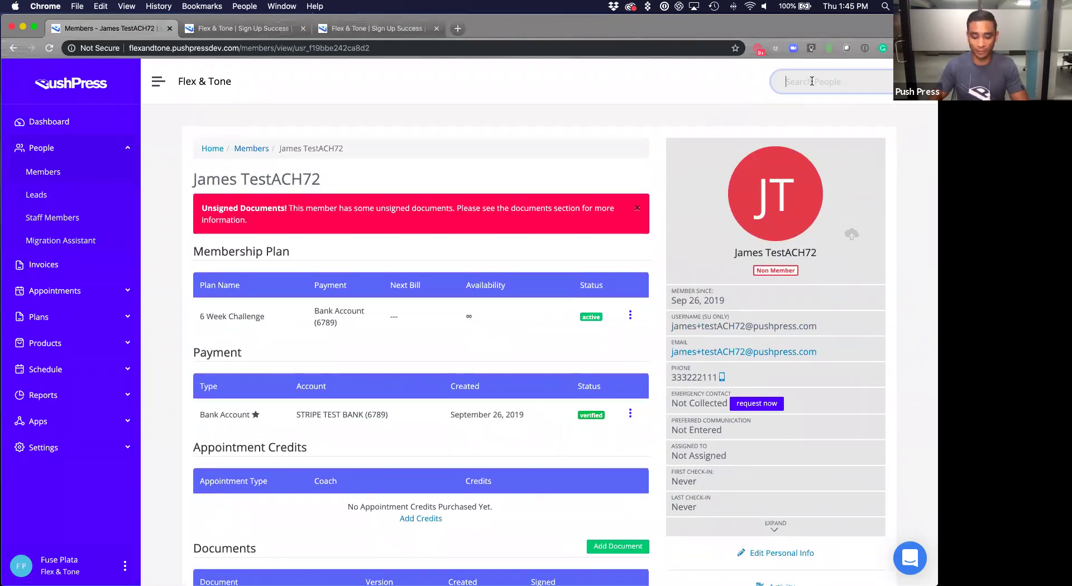
Search 'test' and open TestACH772's profile, reviewing the unverified bank and open $500 invoice.
{"action": "type", "text": "trest"}
{"action": "key", "text": "BackSpace"}
{"action": "key", "text": "BackSpace"}
{"action": "key", "text": "BackSpace"}
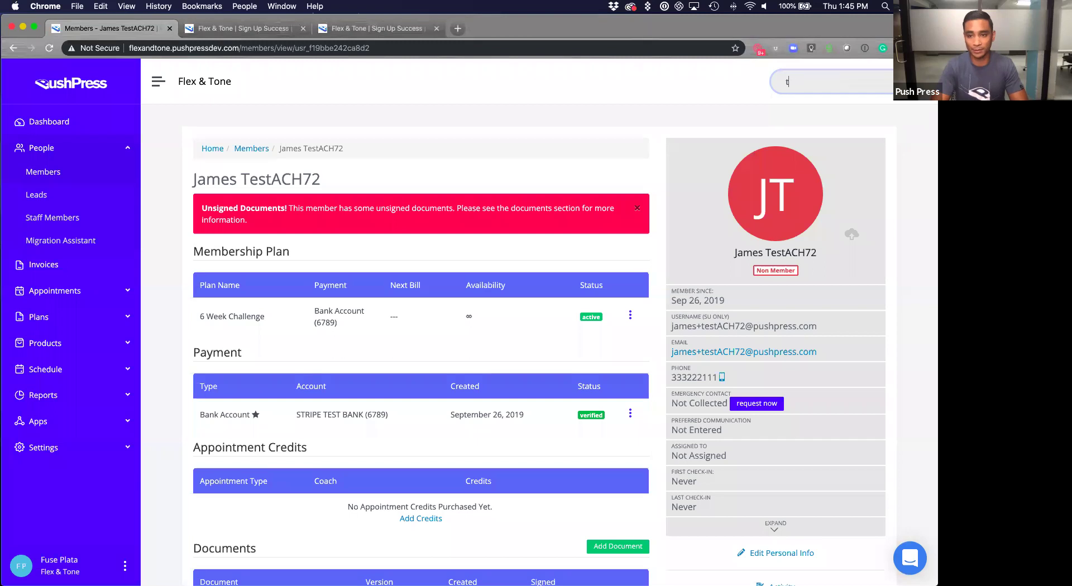
{"action": "type", "text": "est"}
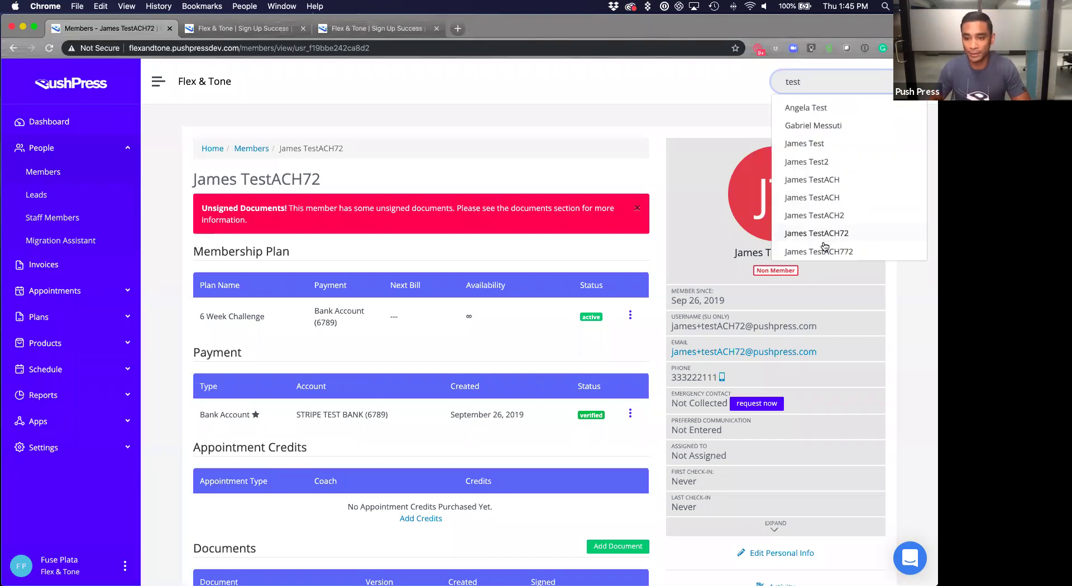
{"action": "left_click", "coordinate": [819, 251]}
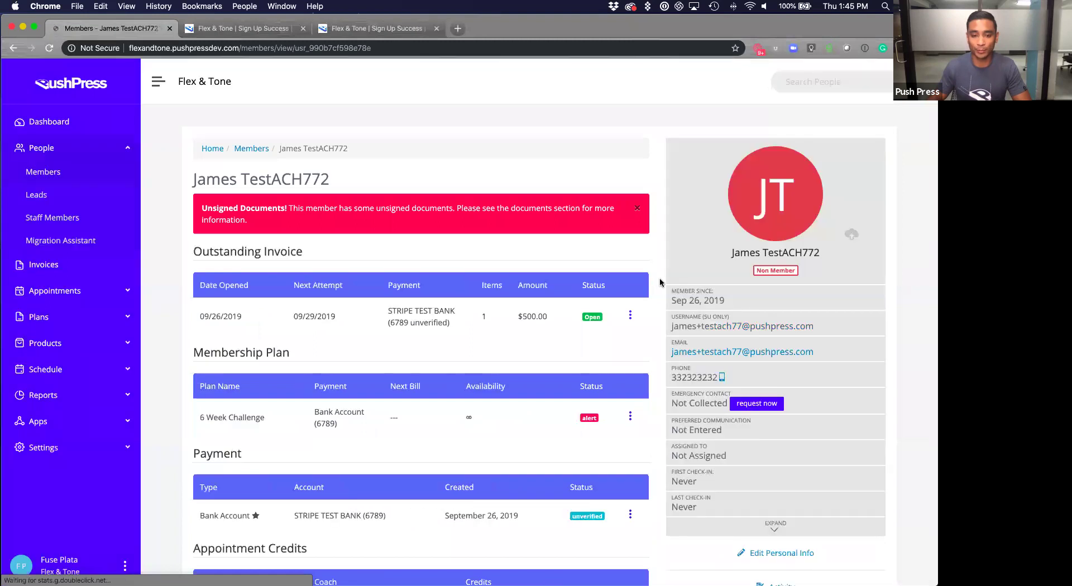
{"action": "scroll", "coordinate": [659, 276], "scroll_direction": "down", "scroll_amount": 1}
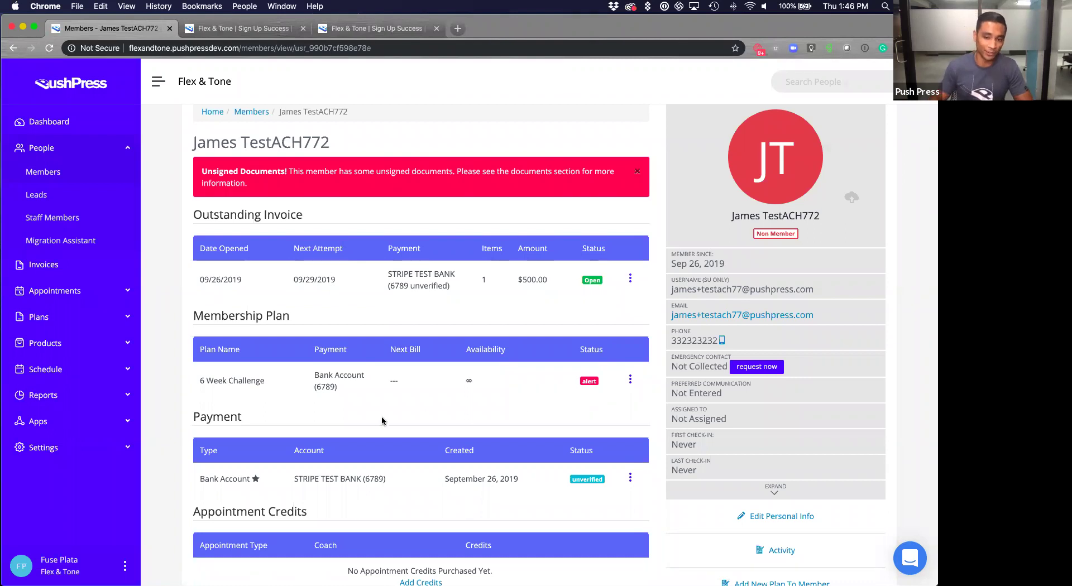
{"action": "scroll", "coordinate": [385, 421], "scroll_direction": "down", "scroll_amount": 3}
{"action": "scroll", "coordinate": [408, 428], "scroll_direction": "down", "scroll_amount": 5}
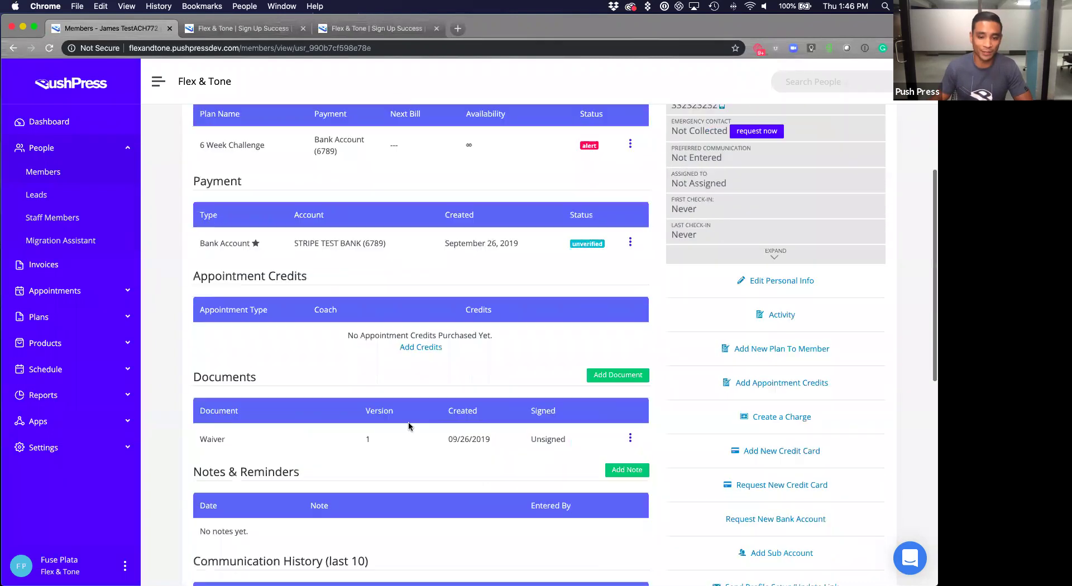
{"action": "scroll", "coordinate": [409, 426], "scroll_direction": "down", "scroll_amount": 2}
{"action": "scroll", "coordinate": [408, 425], "scroll_direction": "up", "scroll_amount": 1}
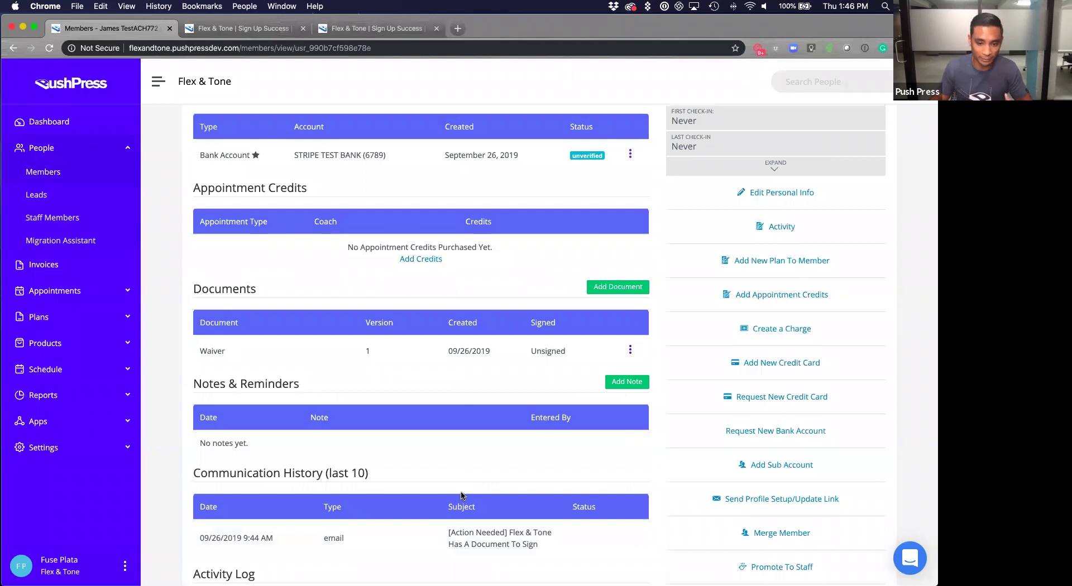
{"action": "scroll", "coordinate": [462, 495], "scroll_direction": "up", "scroll_amount": 3}
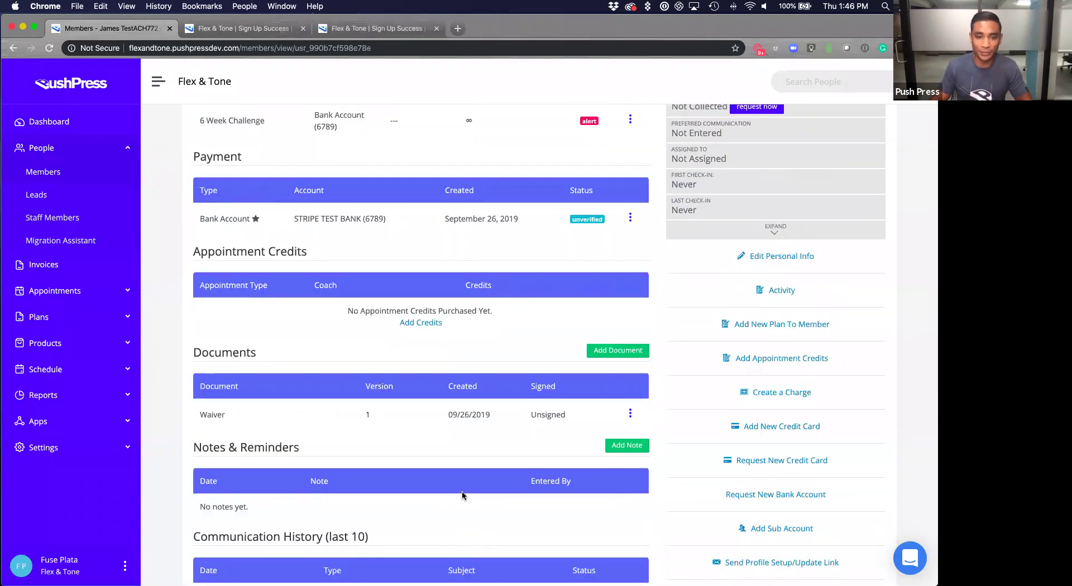
{"action": "scroll", "coordinate": [627, 220], "scroll_direction": "up", "scroll_amount": 2}
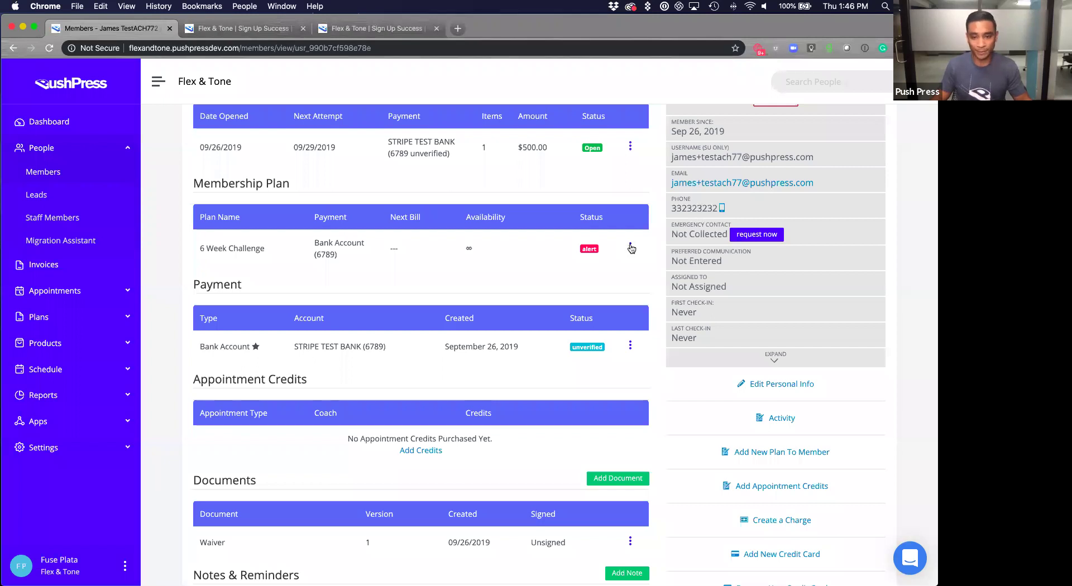
Verify the second member's bank account with microdeposit amounts 32 and 45.
{"action": "left_click", "coordinate": [630, 247]}
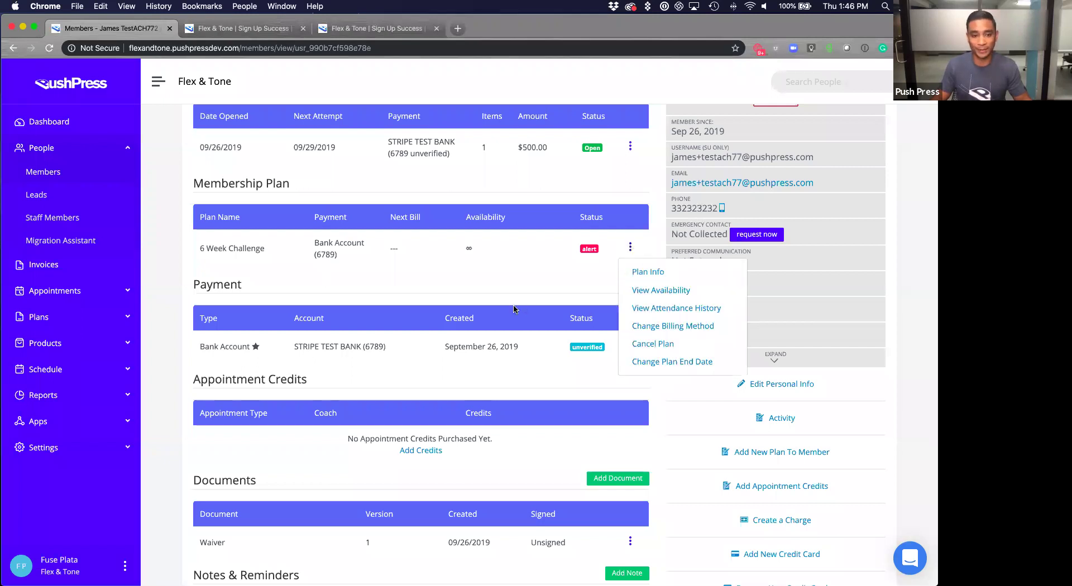
{"action": "left_click", "coordinate": [569, 324]}
{"action": "left_click", "coordinate": [630, 345]}
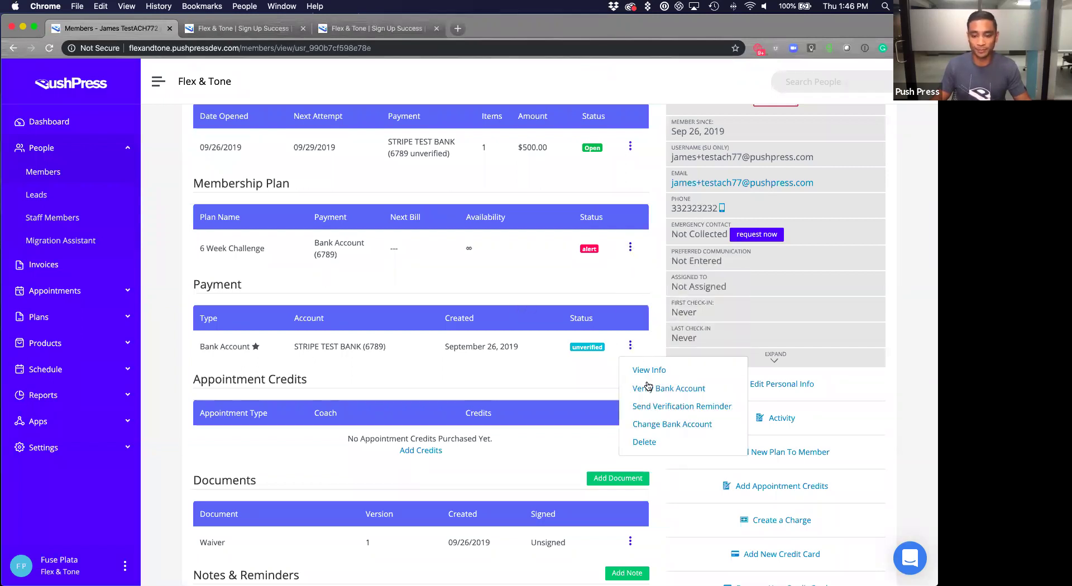
{"action": "left_click", "coordinate": [675, 389]}
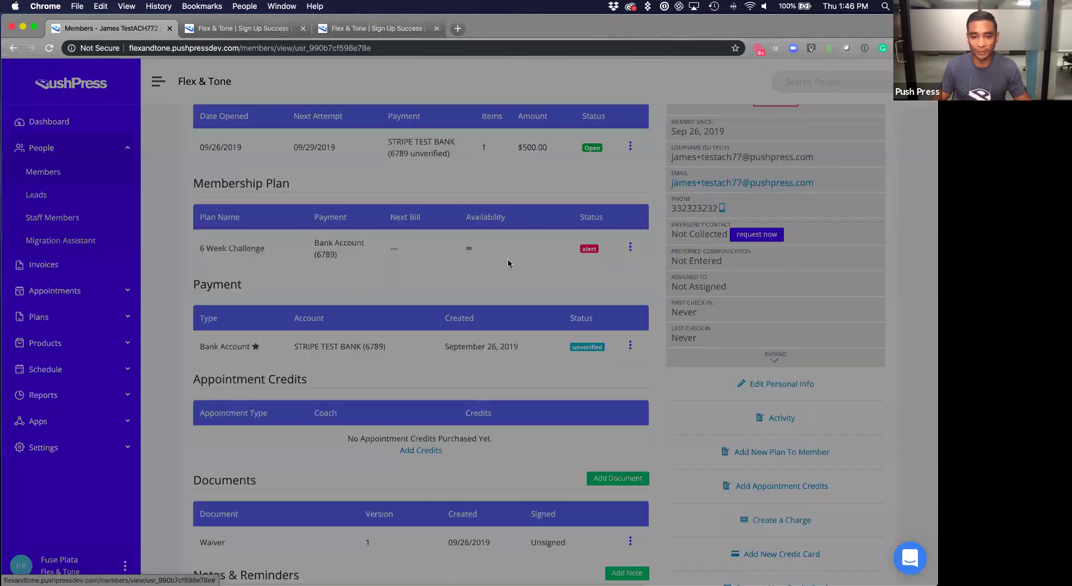
{"action": "left_click", "coordinate": [479, 182]}
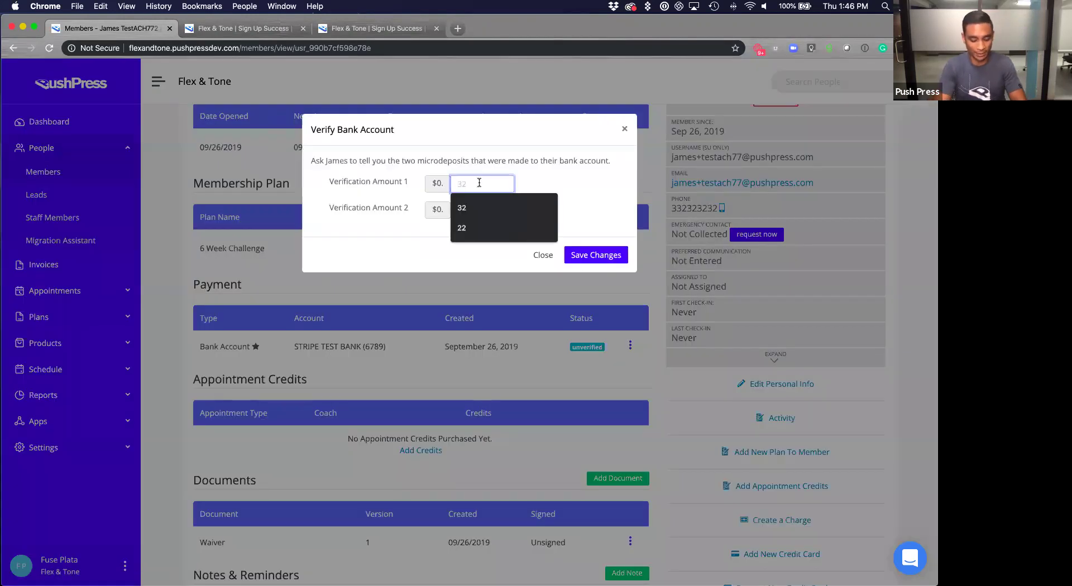
{"action": "type", "text": "32"}
{"action": "key", "text": "Tab"}
{"action": "type", "text": "45"}
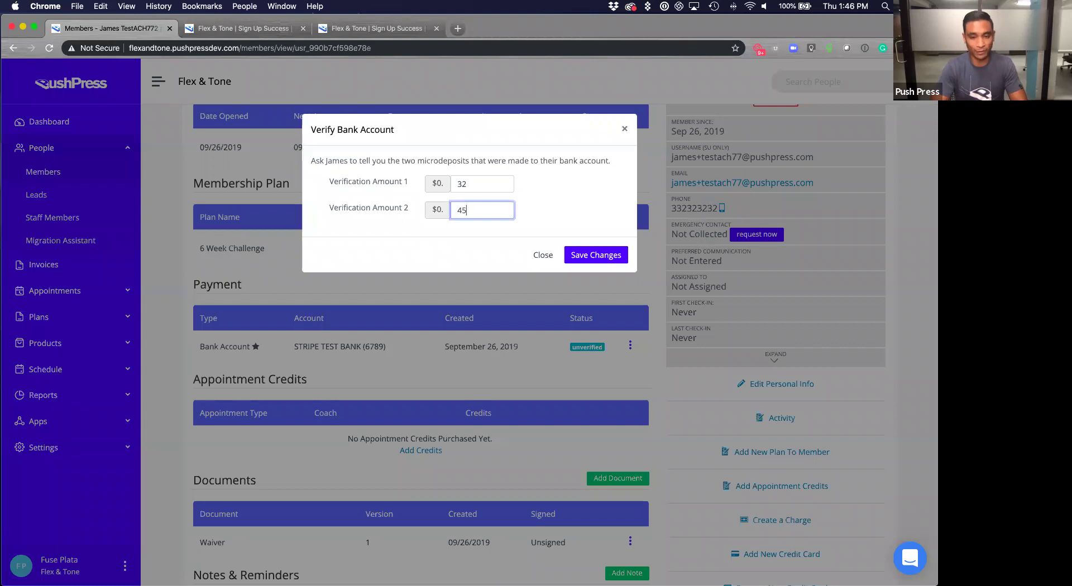
{"action": "left_click", "coordinate": [592, 253]}
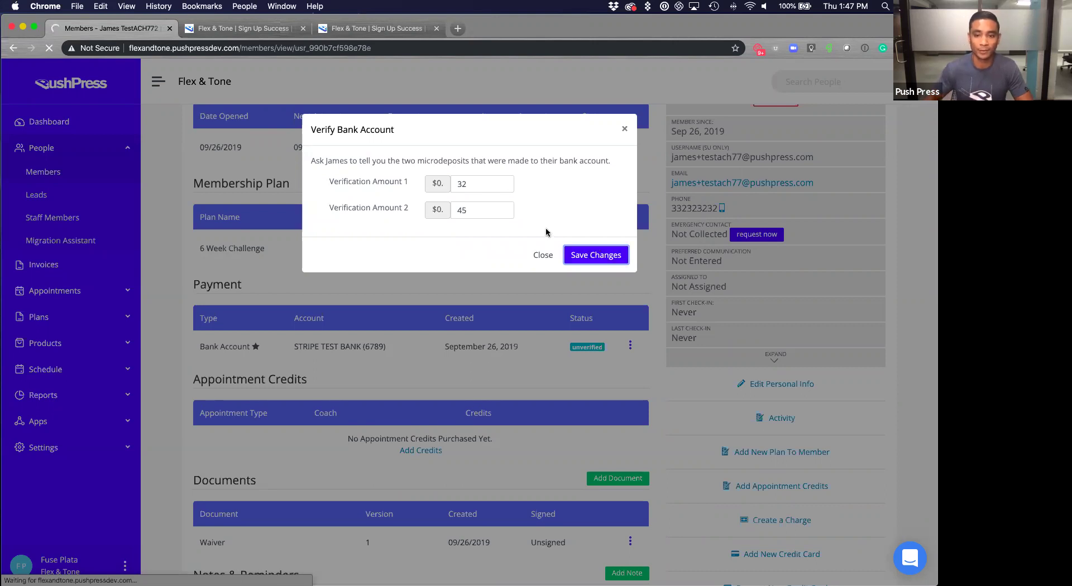
{"action": "left_click", "coordinate": [602, 262]}
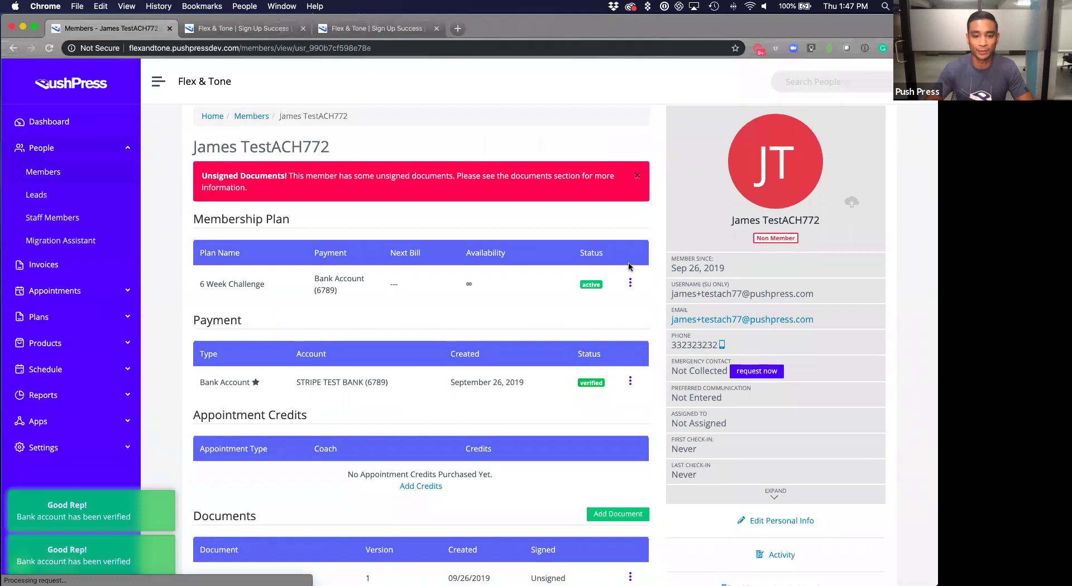
{"action": "scroll", "coordinate": [629, 267], "scroll_direction": "down", "scroll_amount": 1}
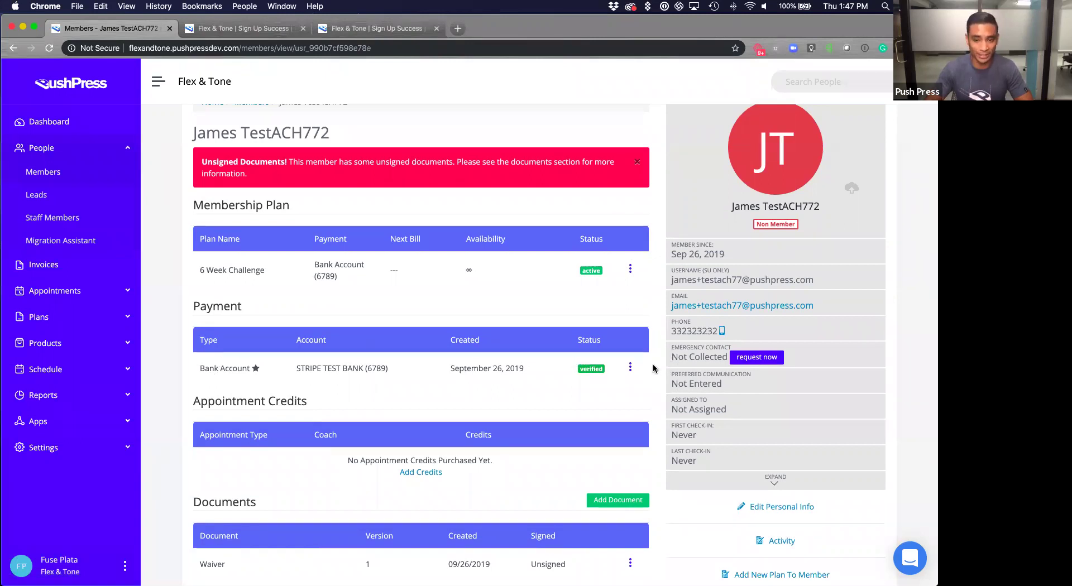
{"action": "scroll", "coordinate": [655, 367], "scroll_direction": "down", "scroll_amount": 1}
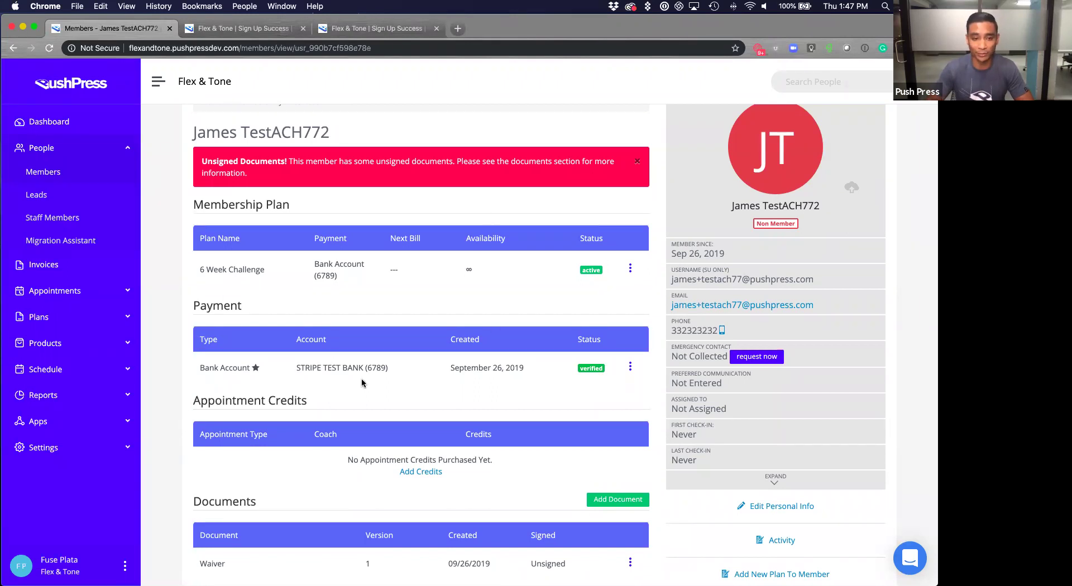
{"action": "left_click", "coordinate": [632, 270]}
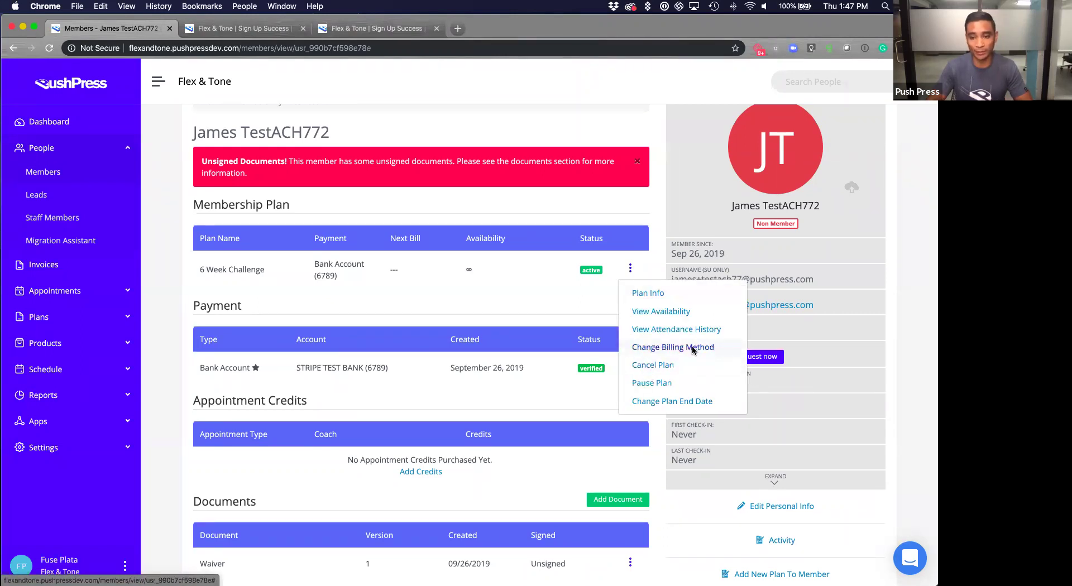
{"action": "left_click", "coordinate": [656, 349]}
{"action": "left_click", "coordinate": [552, 208]}
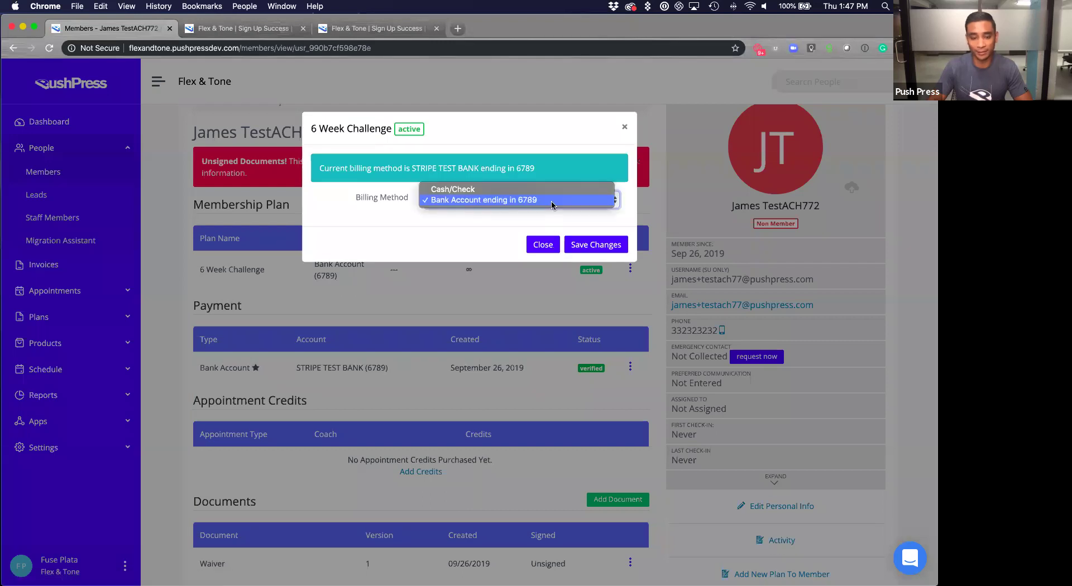
{"action": "left_click", "coordinate": [546, 247]}
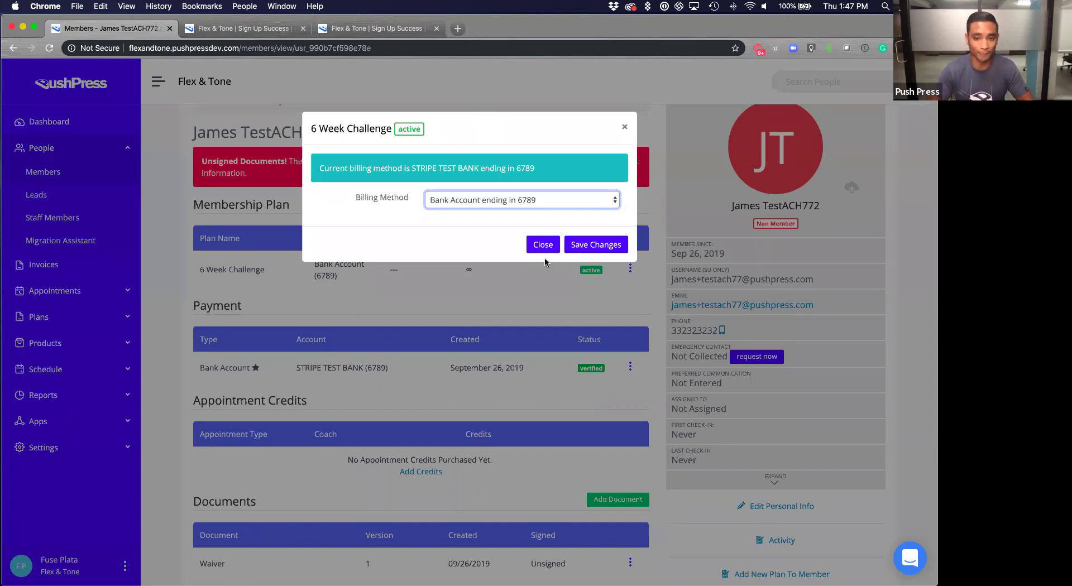
{"action": "left_click", "coordinate": [543, 245]}
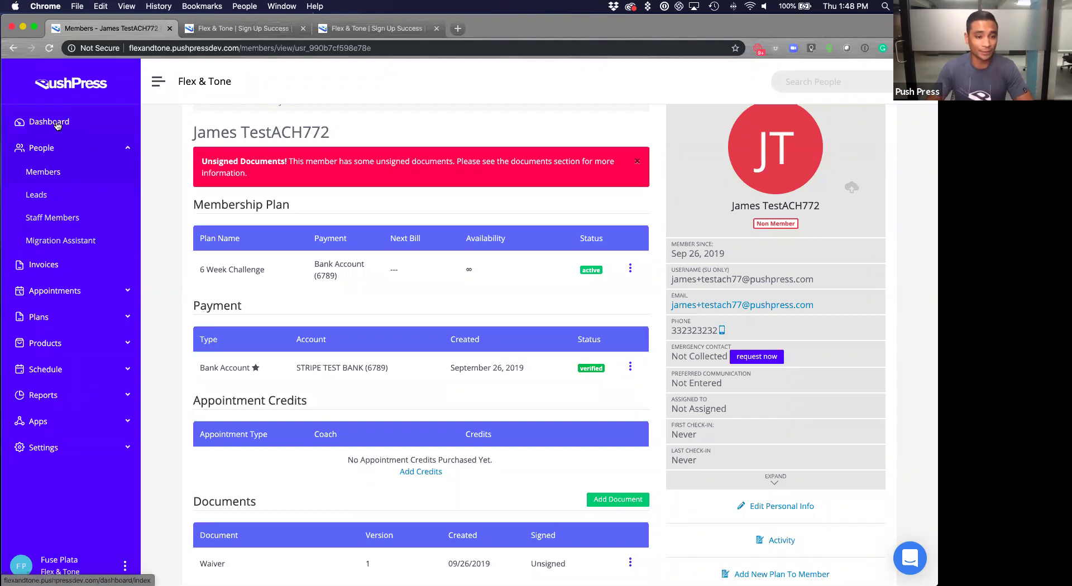
Open the ACH report from the Dashboard via the Apps submenu.
{"action": "left_click", "coordinate": [75, 126]}
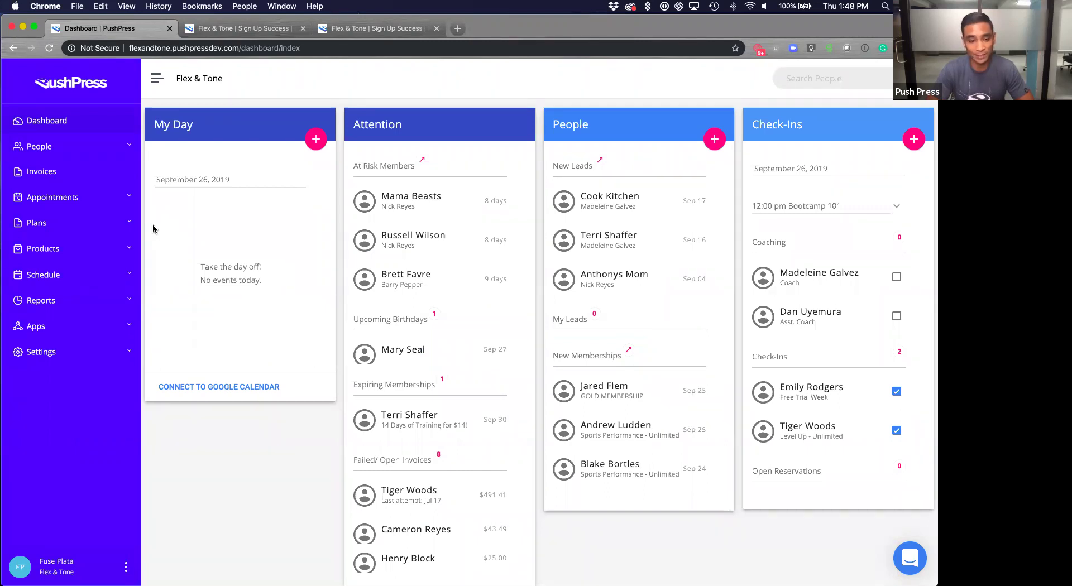
{"action": "left_click", "coordinate": [104, 330]}
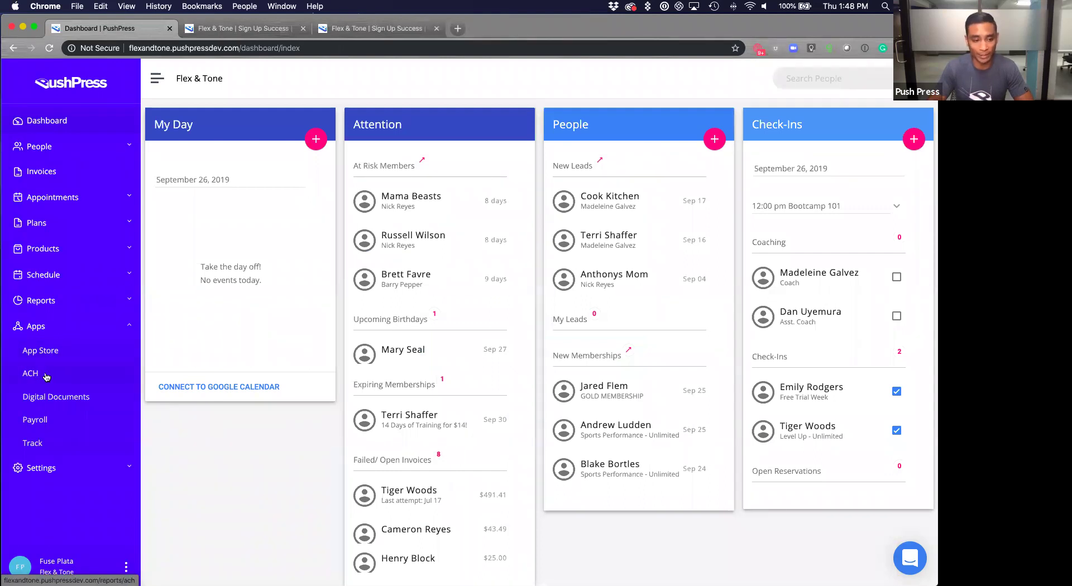
{"action": "left_click", "coordinate": [59, 378]}
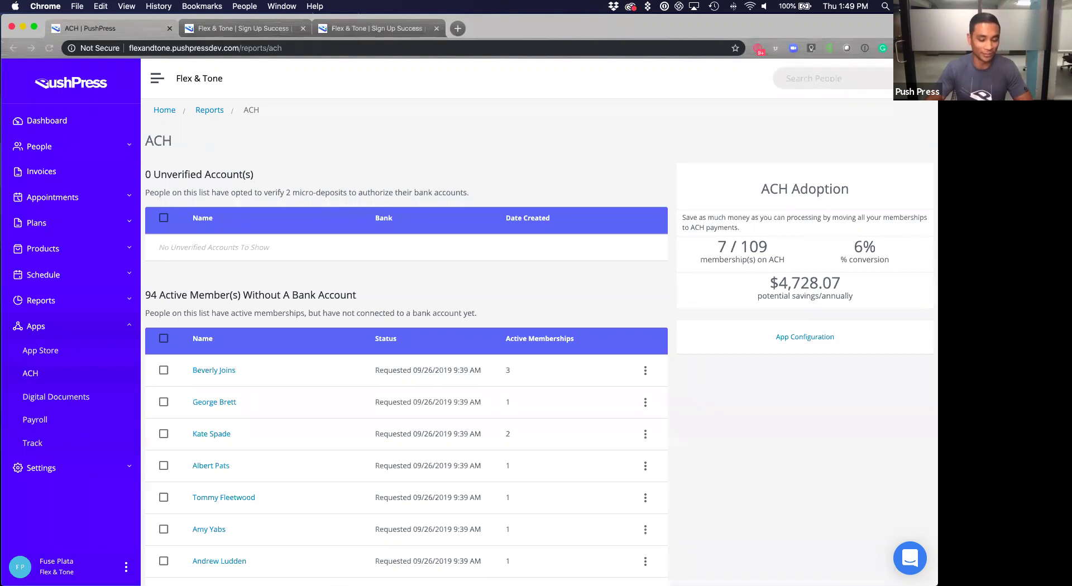
Review the ACH report listing 94 members without a bank account and $4,728.07 potential savings.
{"action": "left_click", "coordinate": [477, 285]}
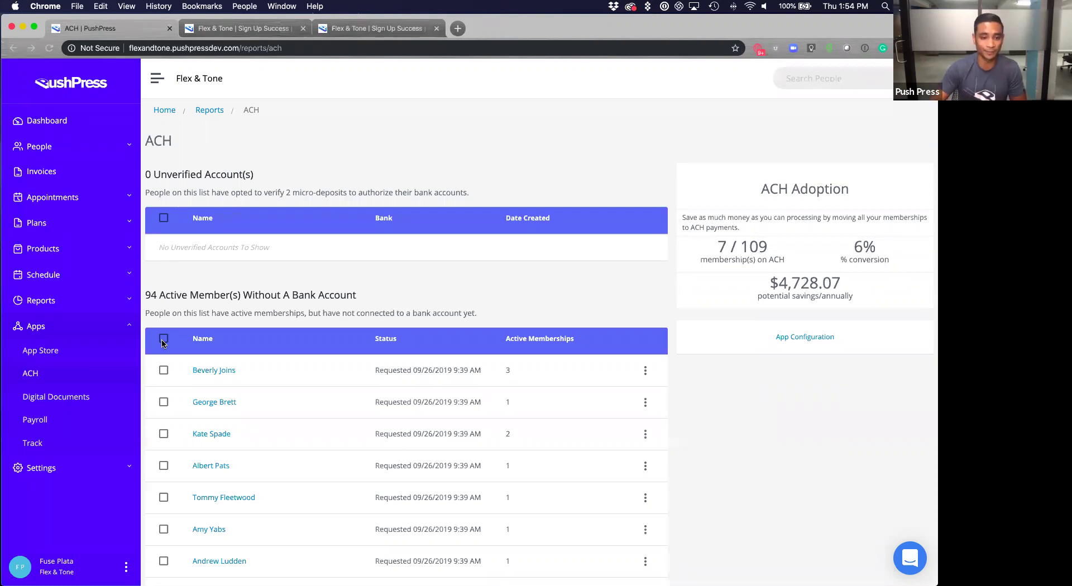
Open the profile of the first member listed on the ACH report.
{"action": "left_click", "coordinate": [216, 379]}
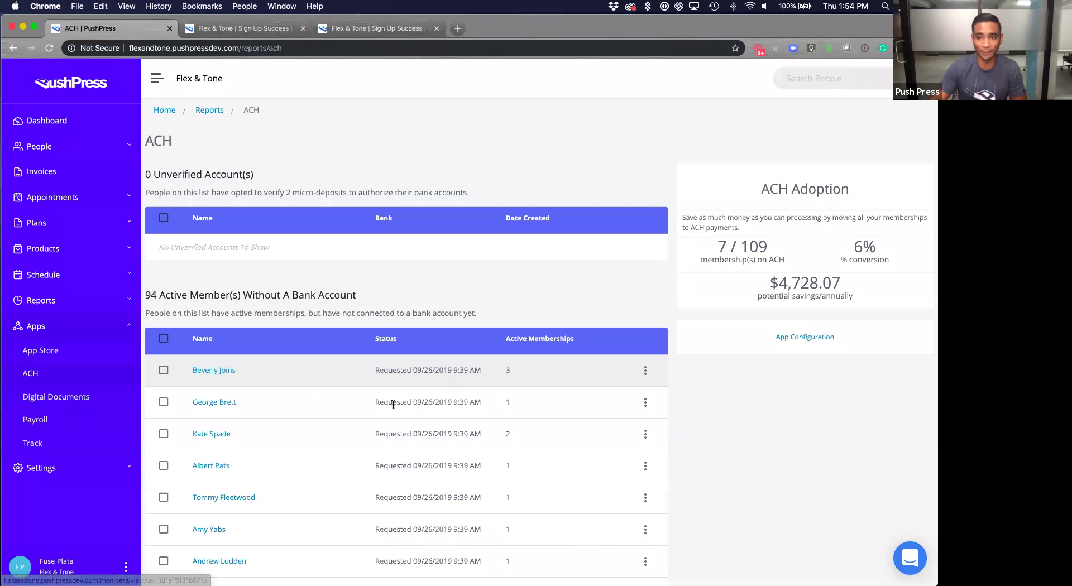
{"action": "left_click", "coordinate": [222, 372]}
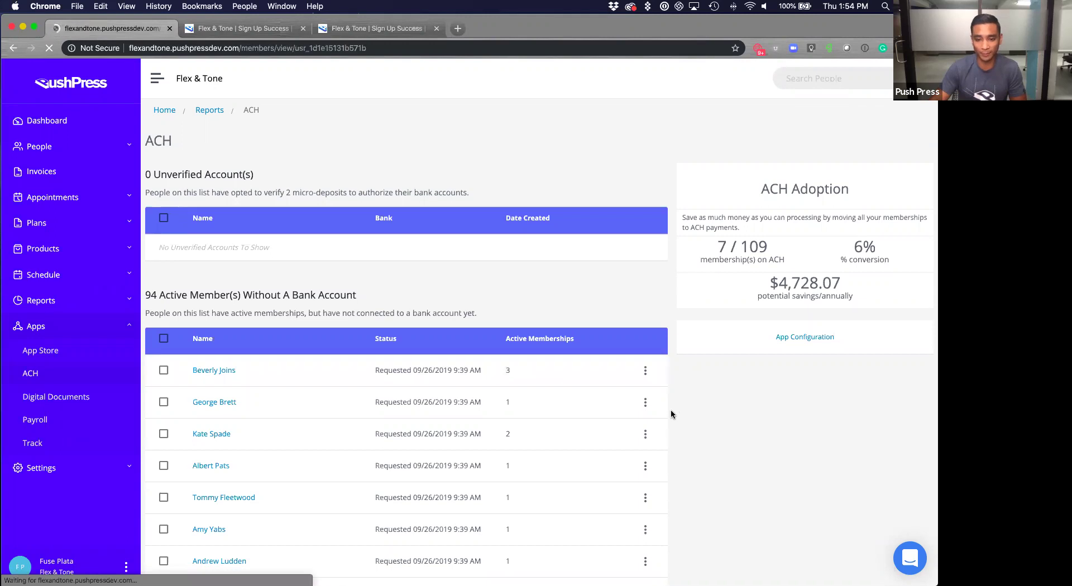
Request a new bank account connection for this member from their profile.
{"action": "scroll", "coordinate": [671, 412], "scroll_direction": "down", "scroll_amount": 6}
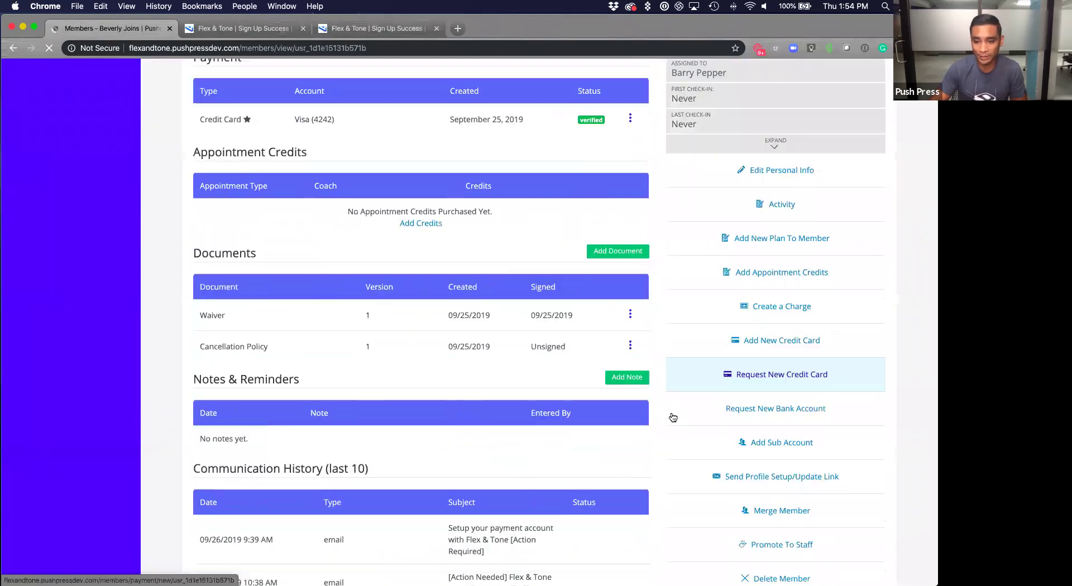
{"action": "left_click", "coordinate": [794, 409]}
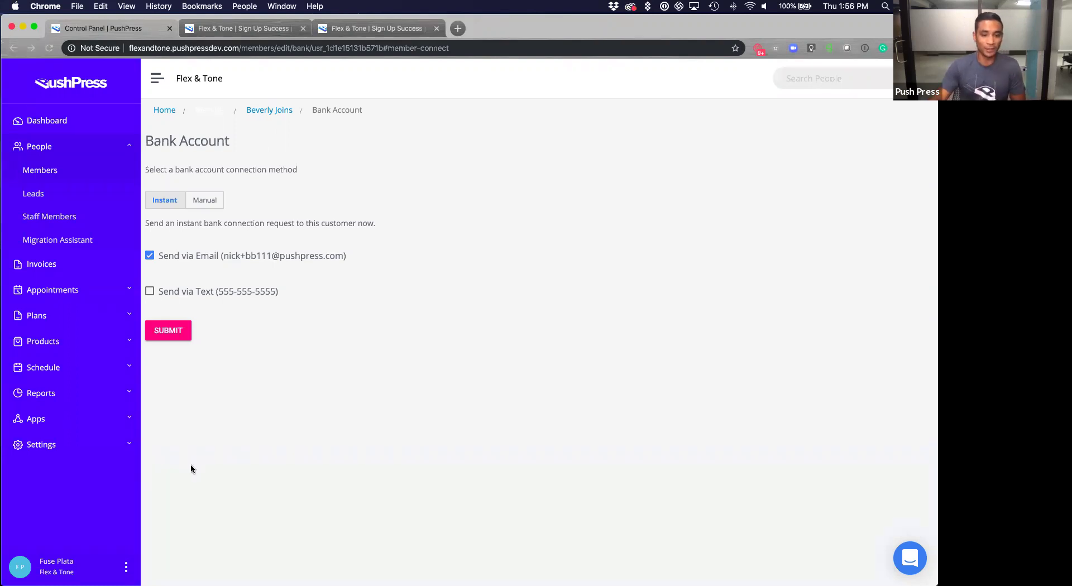
Reopen the ACH report from Apps and select all 94 active members lacking a bank account.
{"action": "left_click", "coordinate": [383, 377]}
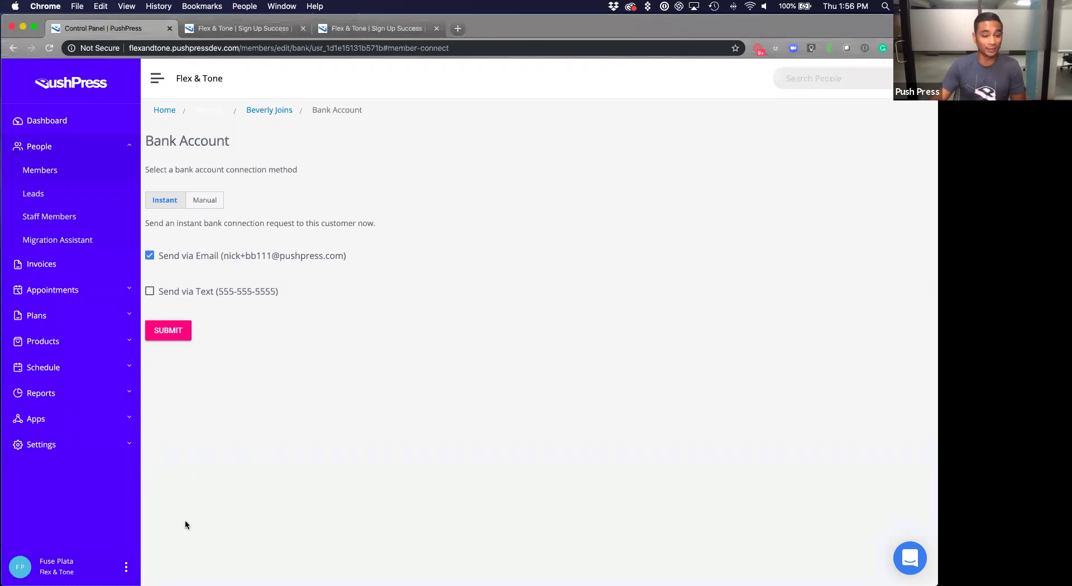
{"action": "left_click", "coordinate": [91, 420]}
{"action": "left_click", "coordinate": [56, 466]}
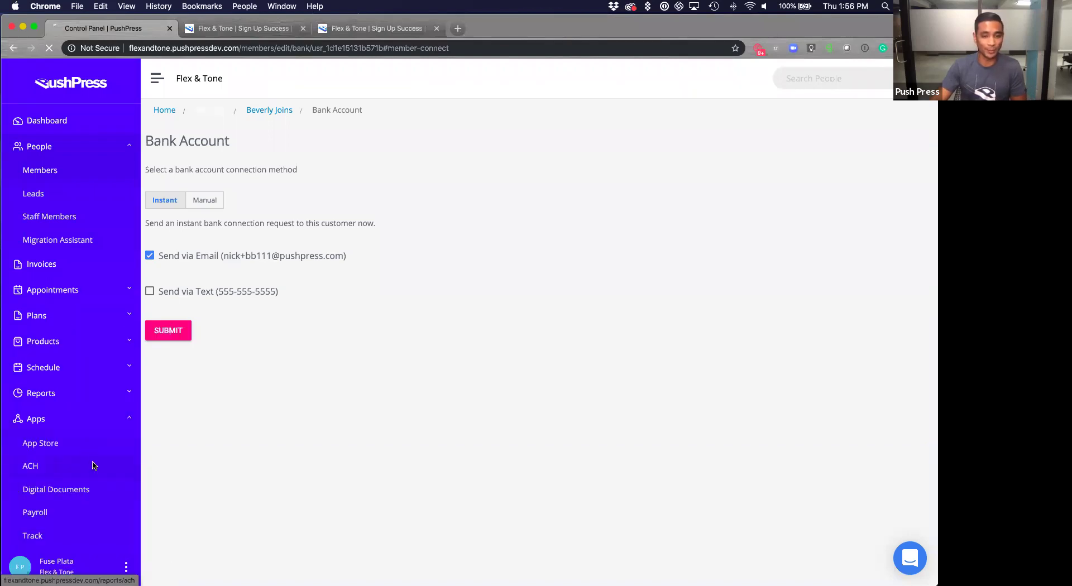
{"action": "scroll", "coordinate": [252, 434], "scroll_direction": "down", "scroll_amount": 5}
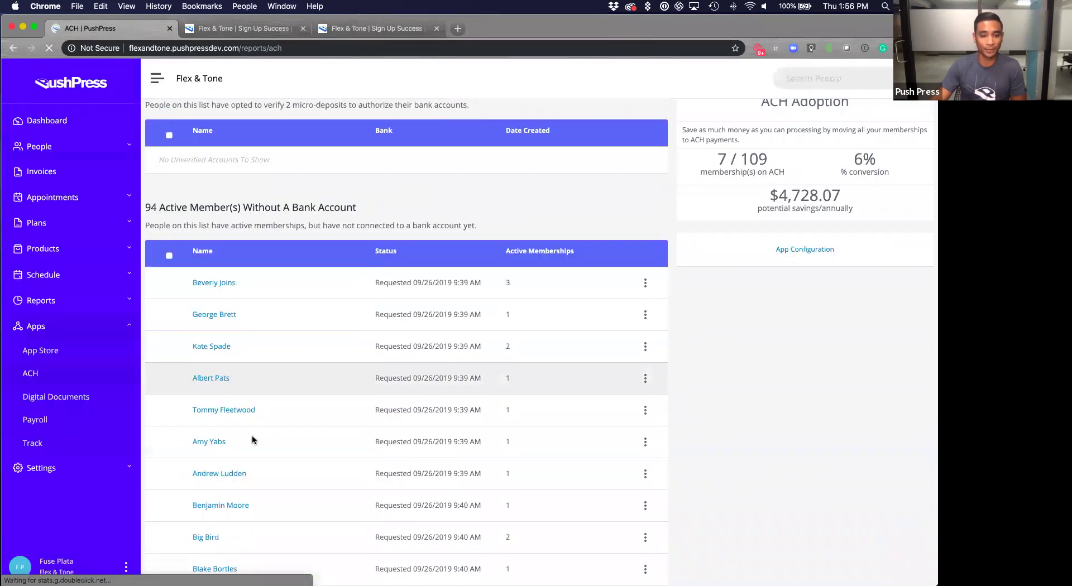
{"action": "left_click", "coordinate": [164, 195]}
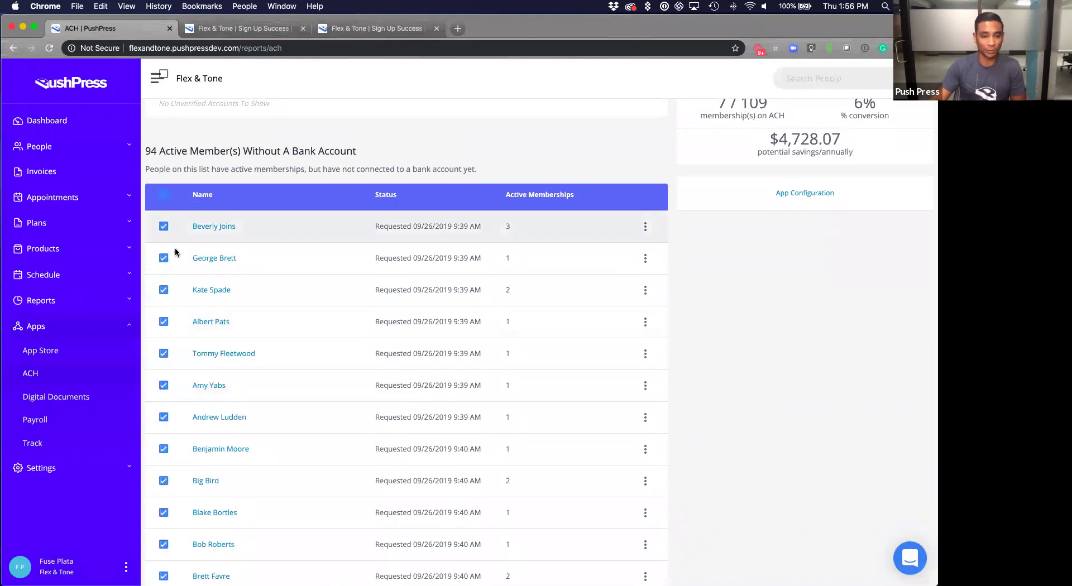